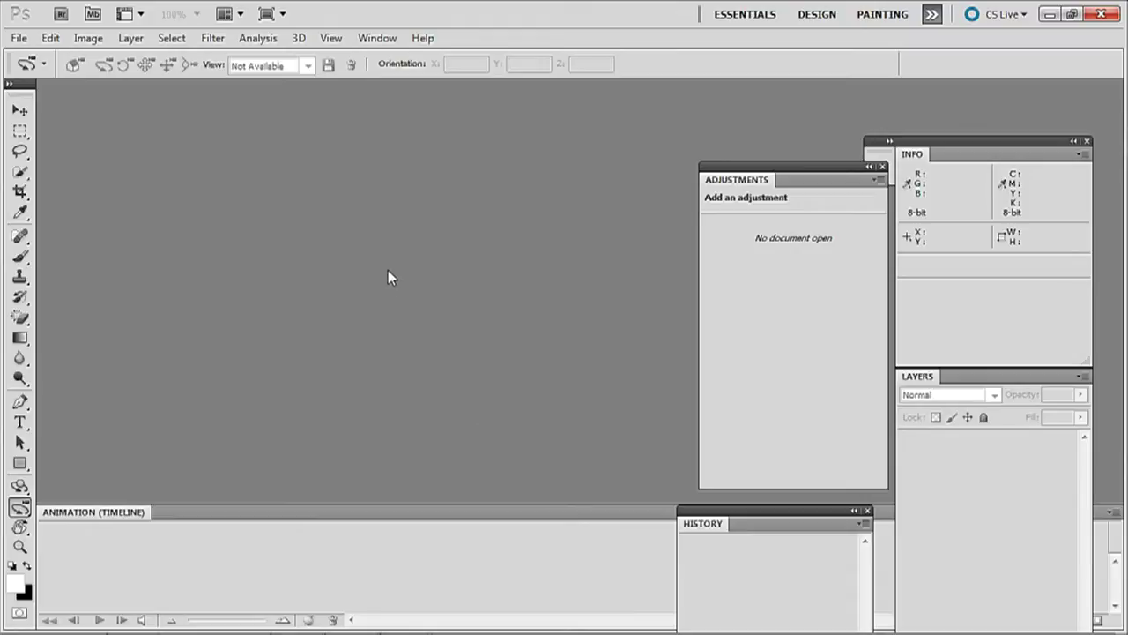
- Open MVI_3707.MOV from the divelife folder in a floating window and scrub to 0:00:08:03
left_click(19, 38)
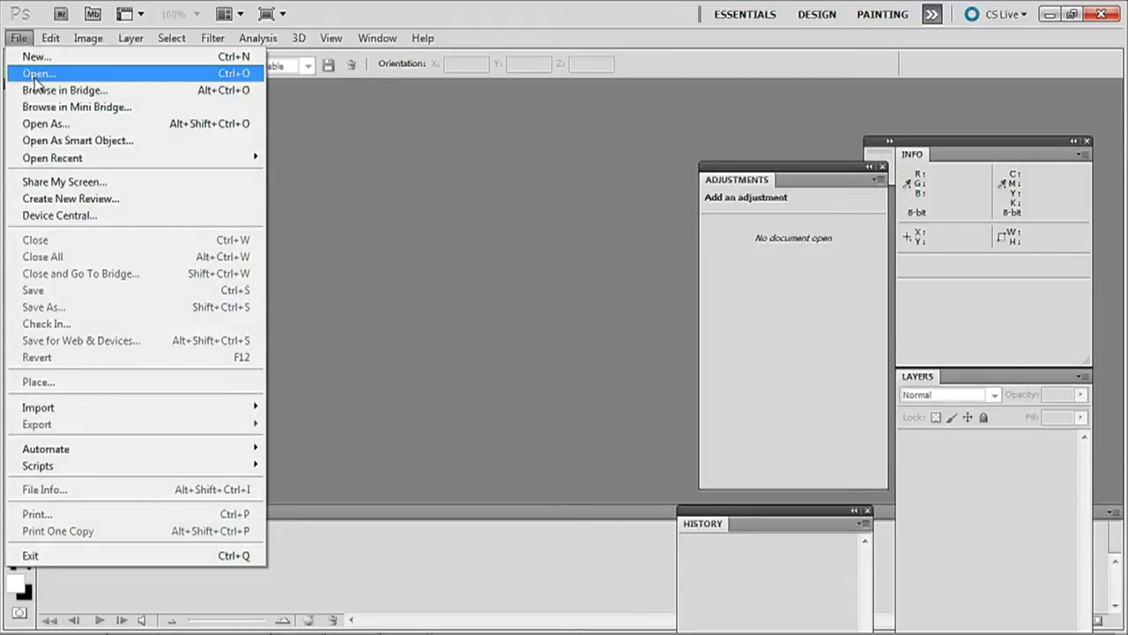
left_click(35, 77)
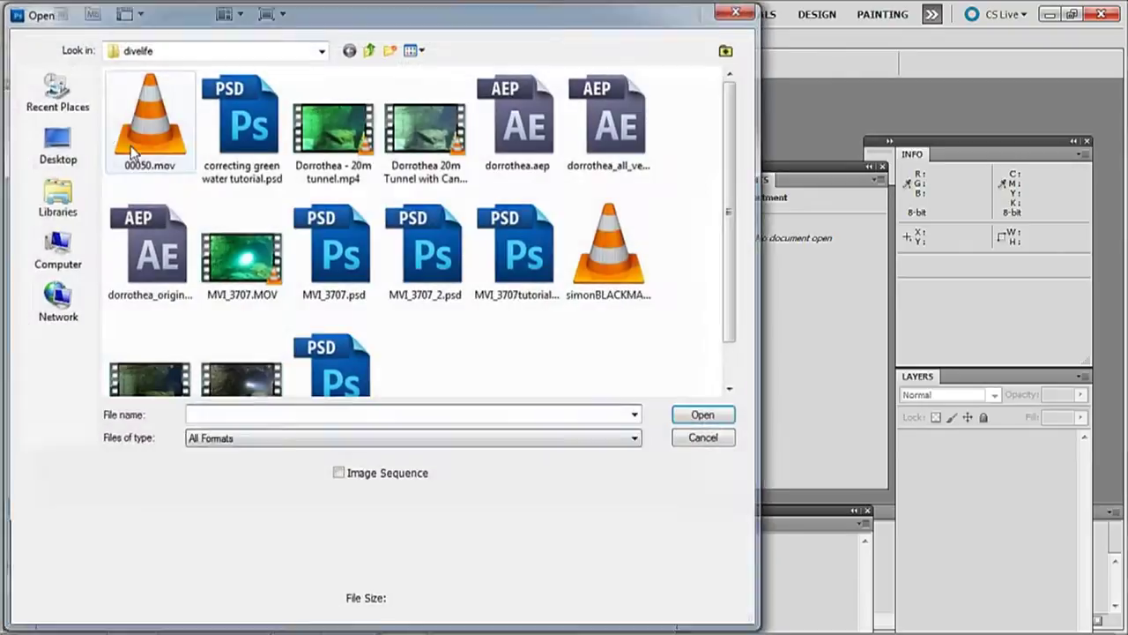
double_click(242, 265)
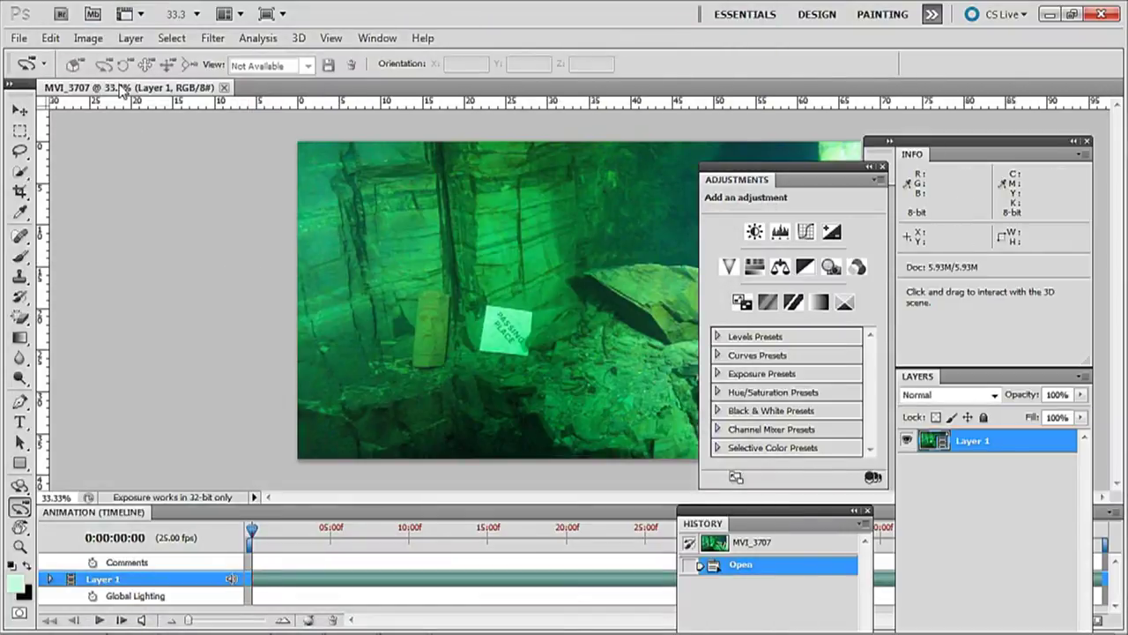
left_click(224, 87)
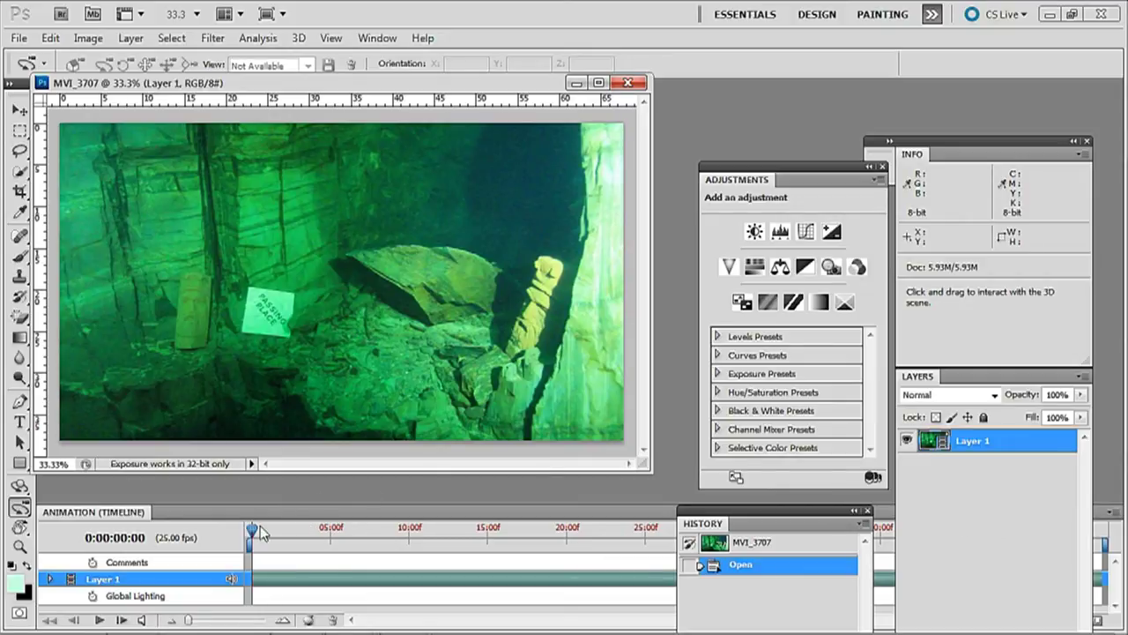
left_click_drag(253, 529, 383, 542)
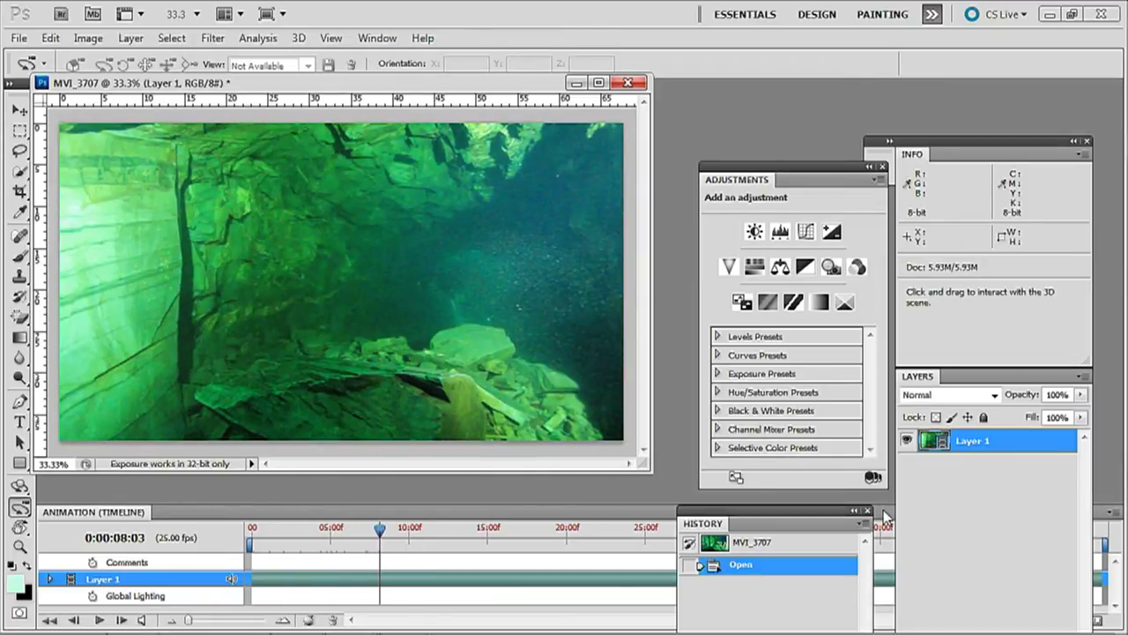
- Convert the MVI_3707 video's Layer 1 to a Smart Object
right_click(1017, 446)
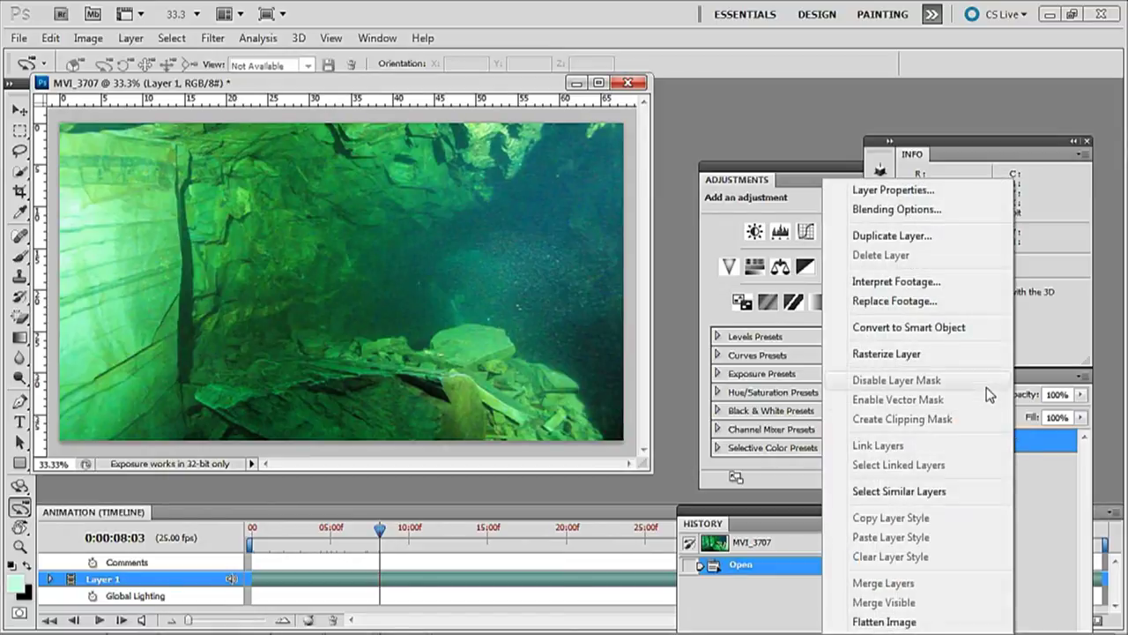
left_click(958, 334)
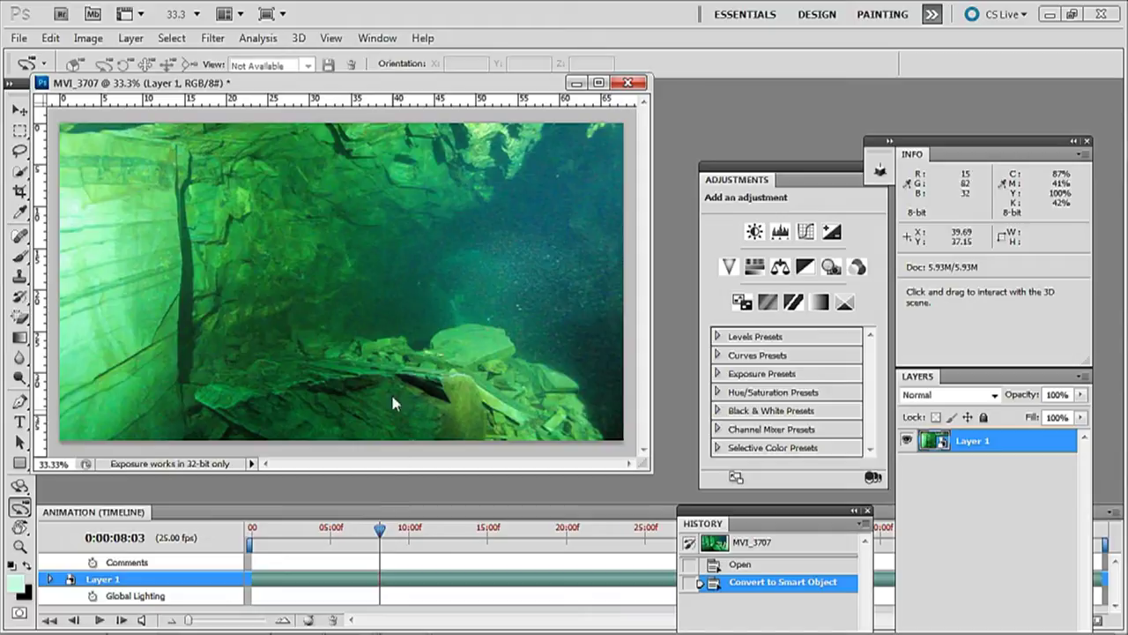
- Add a Photo Filter 1 layer set to Magenta at 80% density
left_click(130, 39)
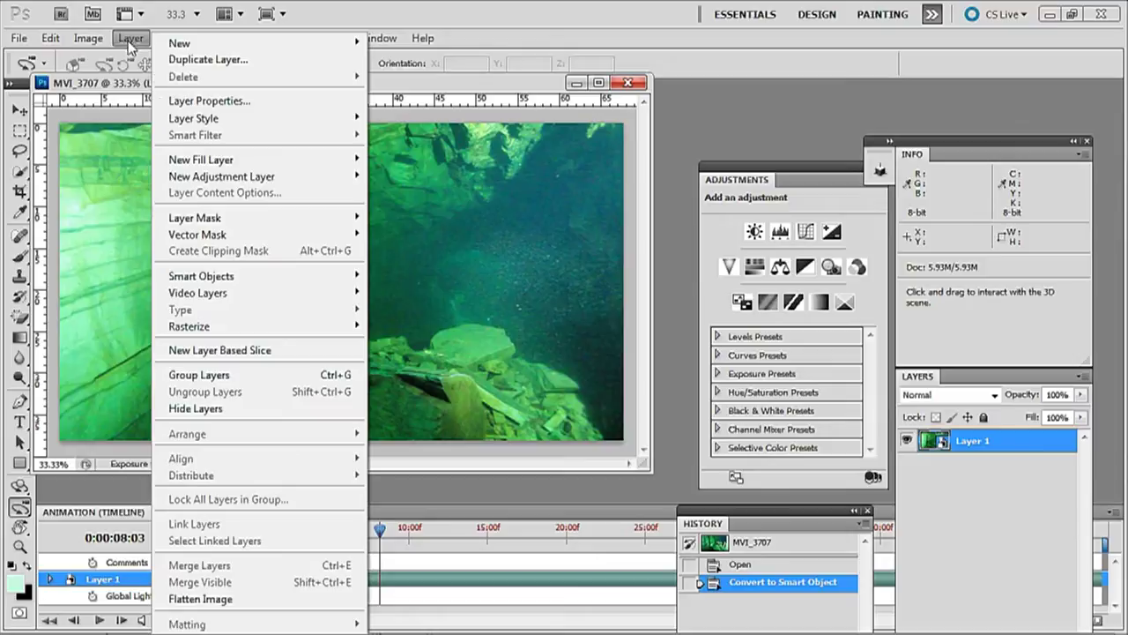
mouse_move(238, 180)
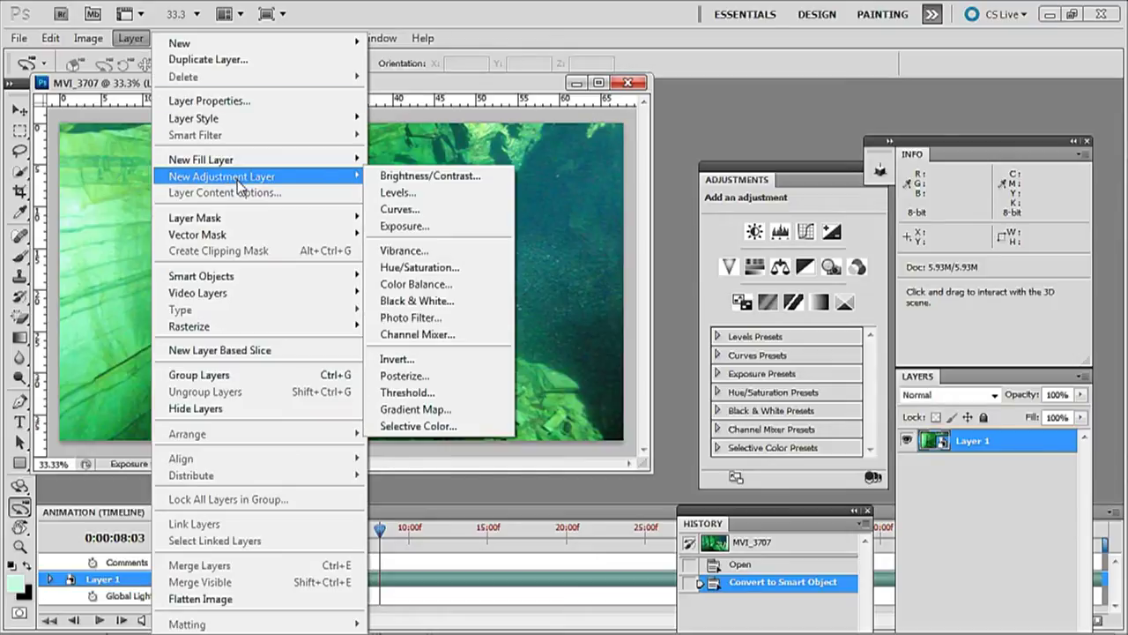
left_click(432, 319)
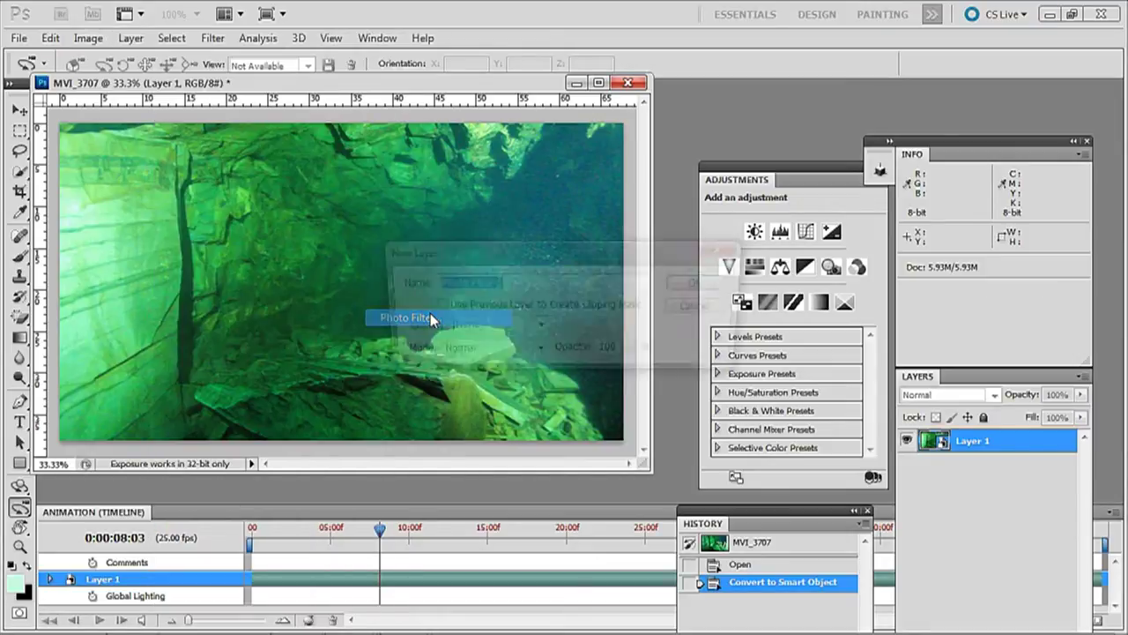
left_click(693, 291)
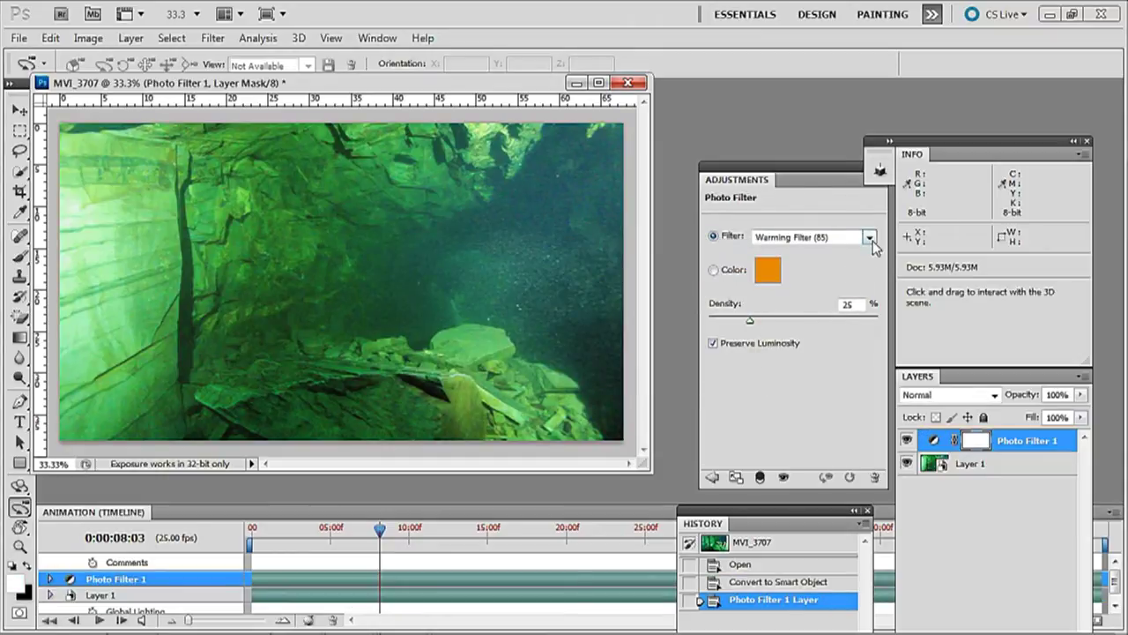
left_click(869, 239)
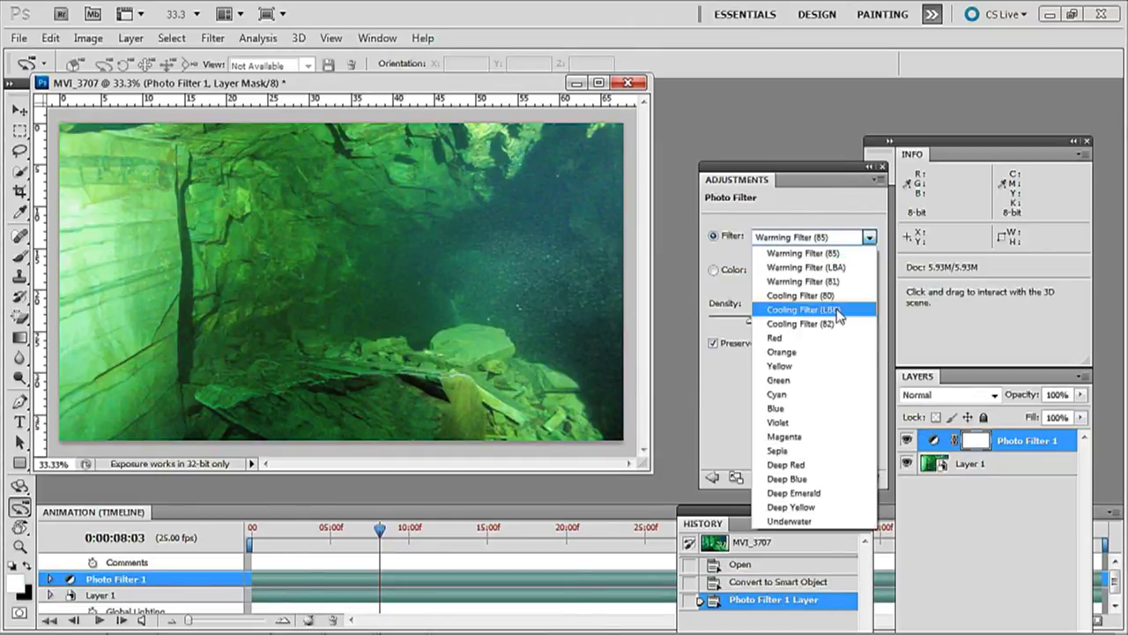
left_click(809, 443)
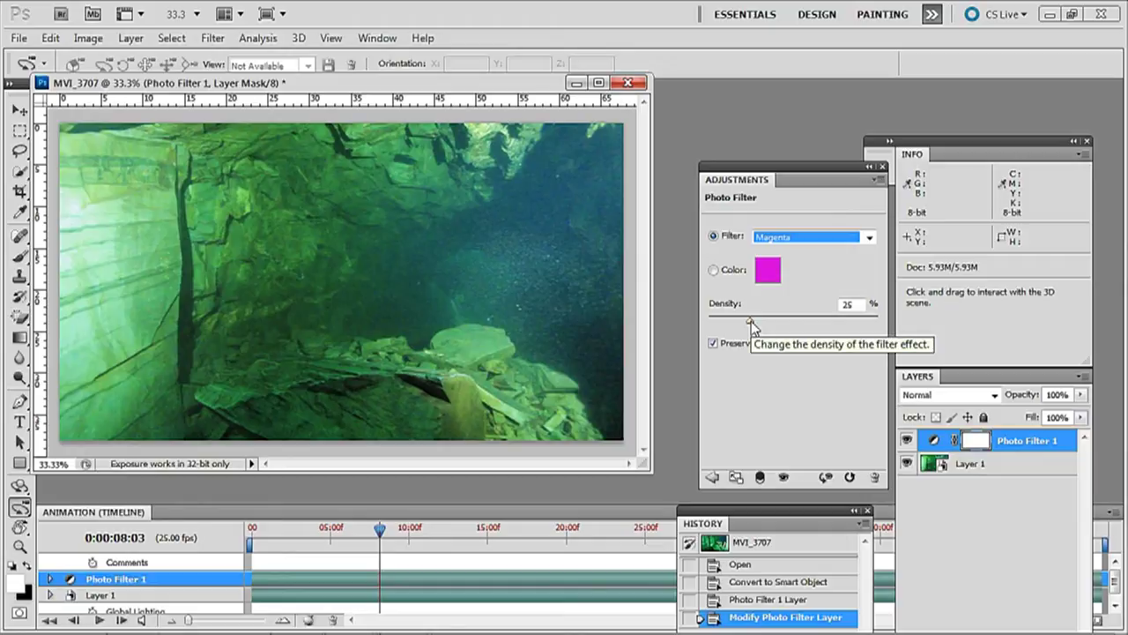
left_click_drag(751, 321, 809, 330)
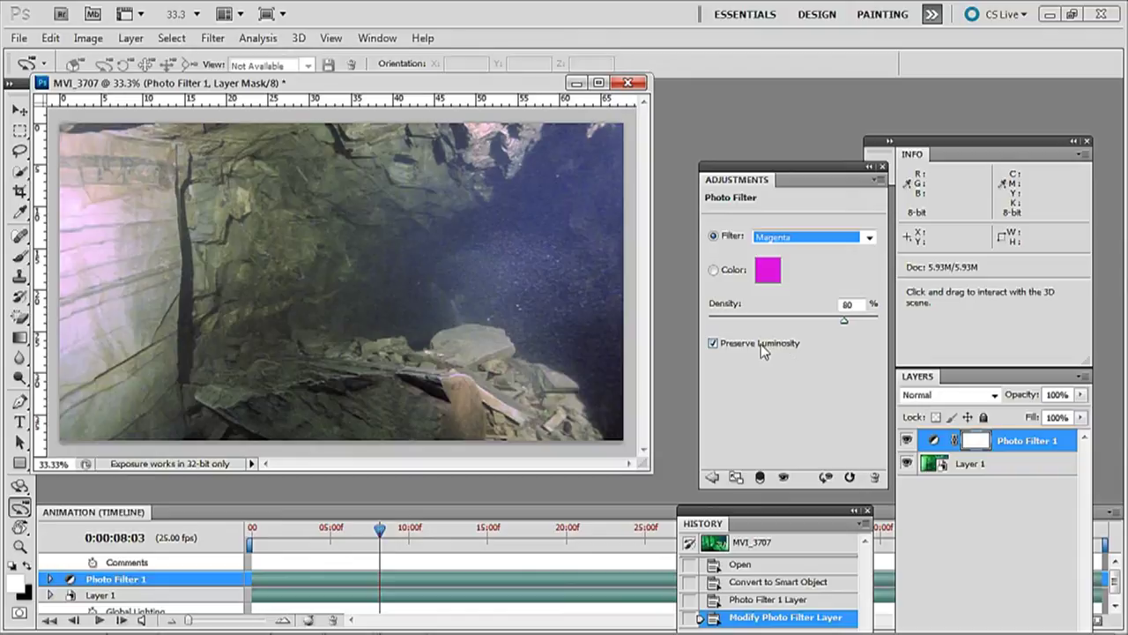
- Add a Channel Mixer 1 layer with the Red output's Green raised to +5
left_click(130, 38)
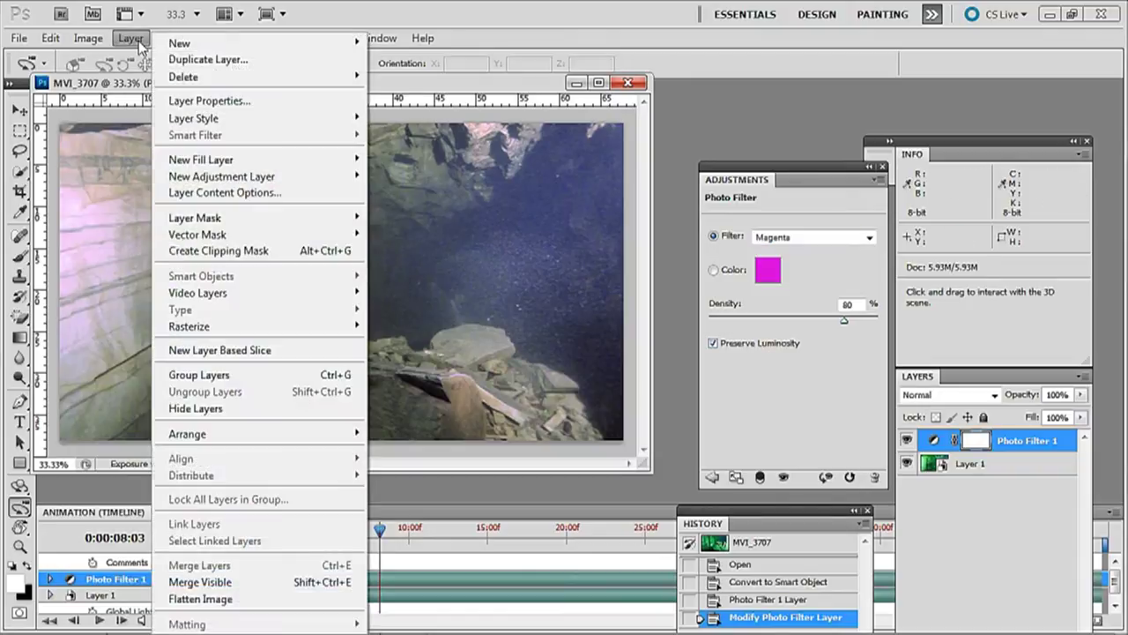
mouse_move(291, 176)
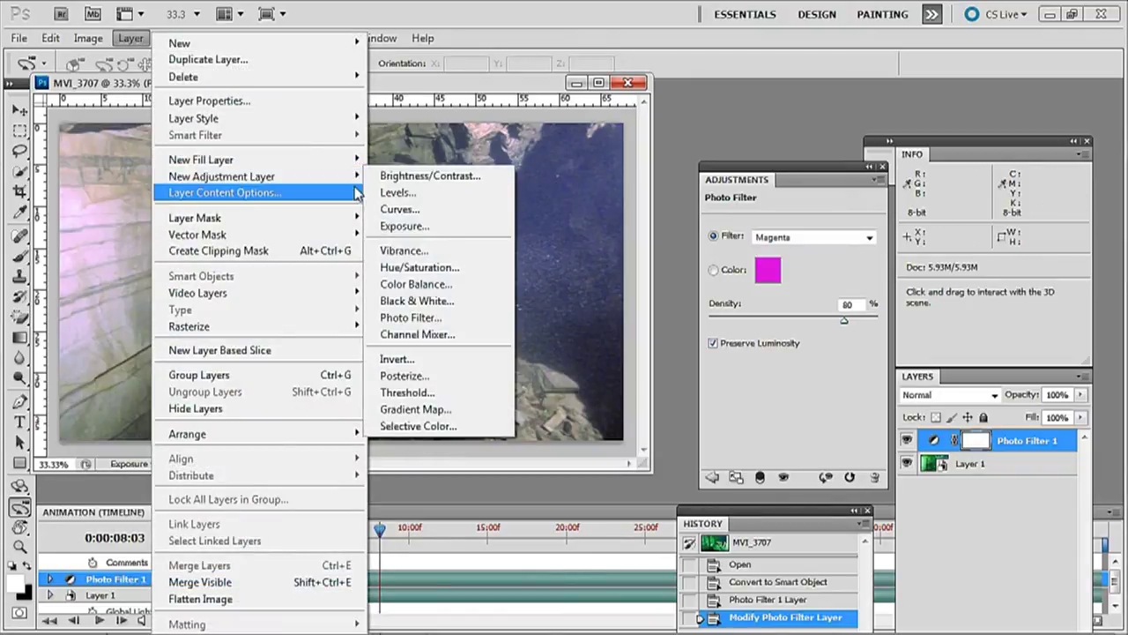
left_click(441, 334)
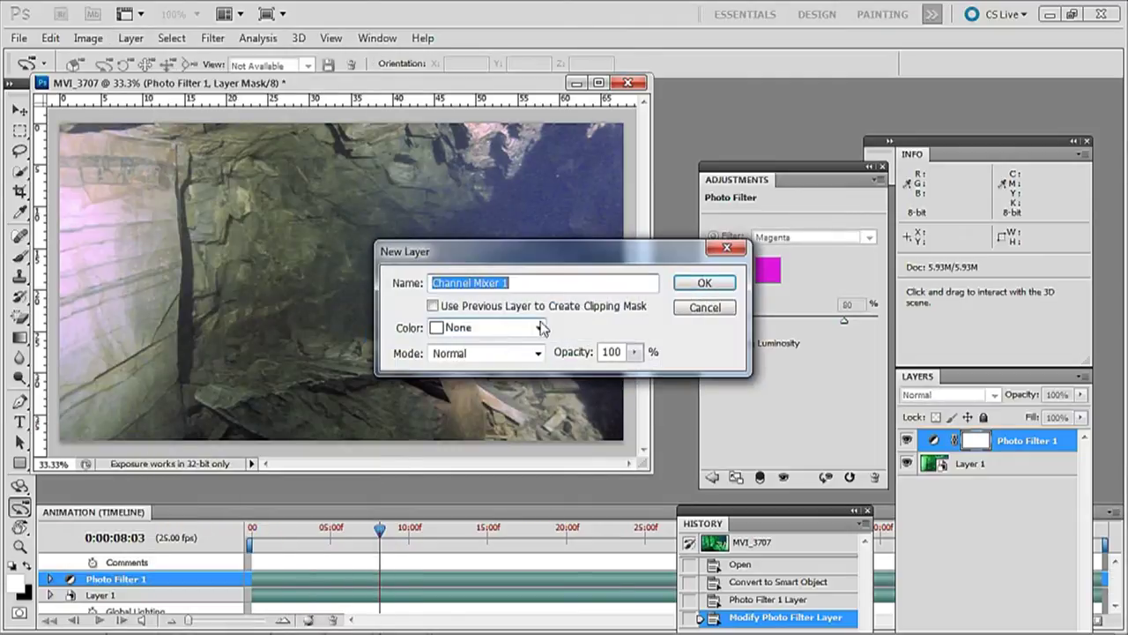
left_click(704, 282)
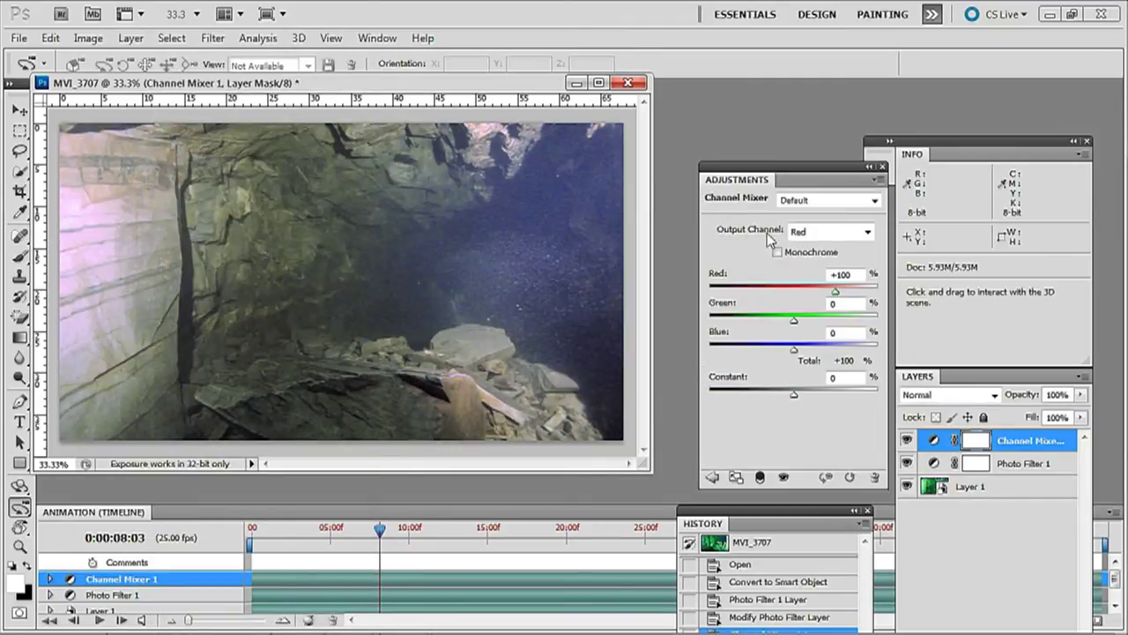
left_click(793, 323)
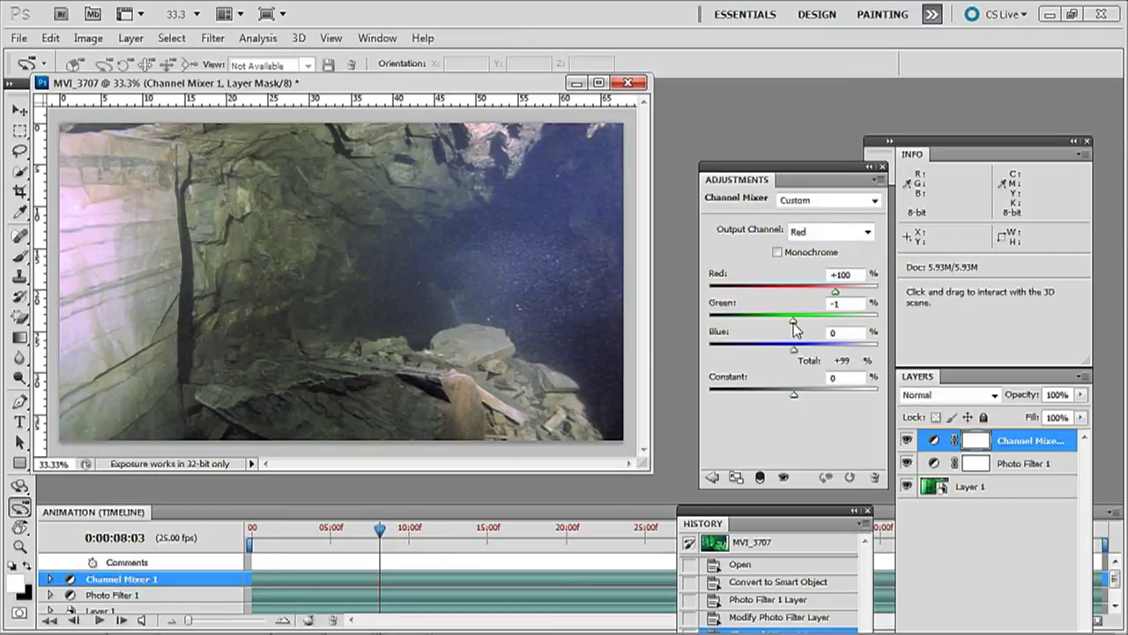
key("Up")
key("Up")
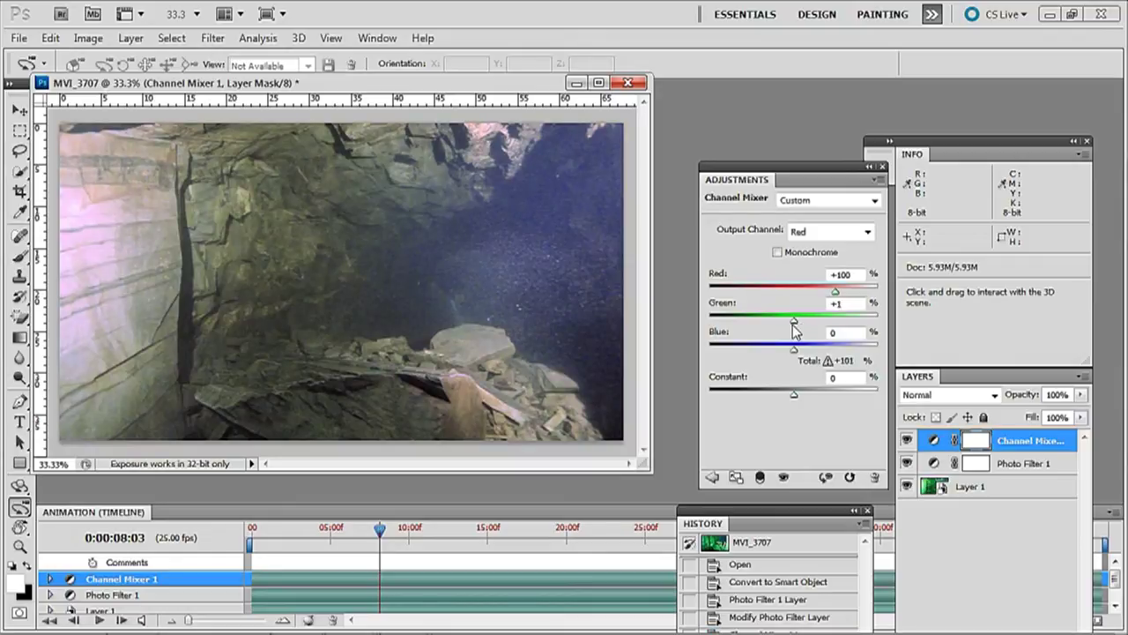
key("Up")
key("Up")
key("Up")
key("Up")
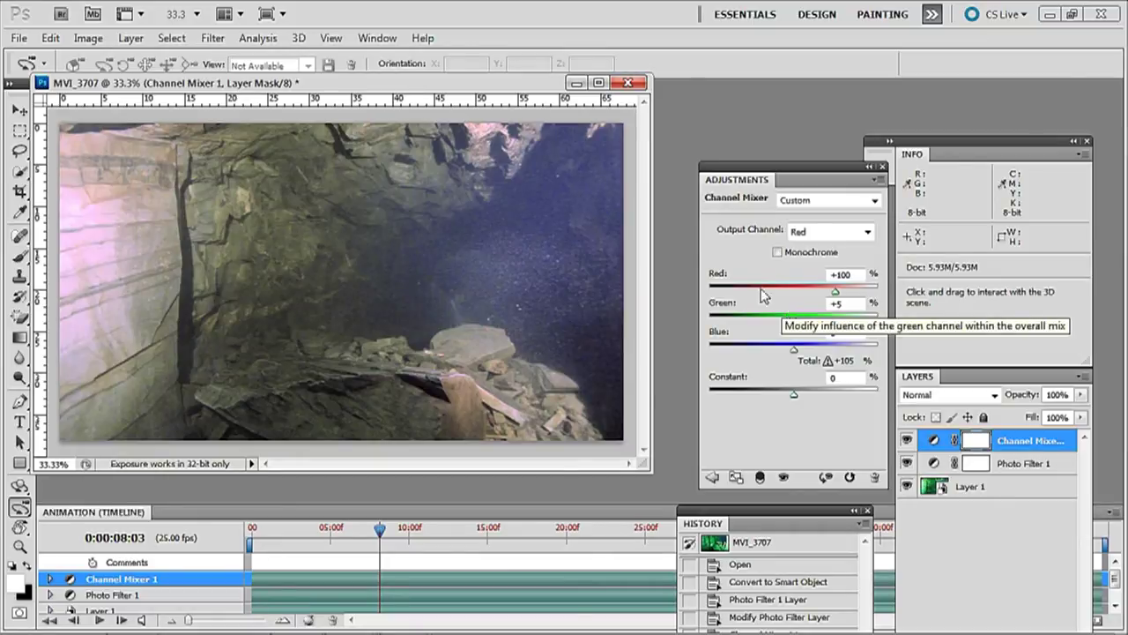
- Add an Exposure 1 layer with Gamma Correction set to .79
left_click(130, 40)
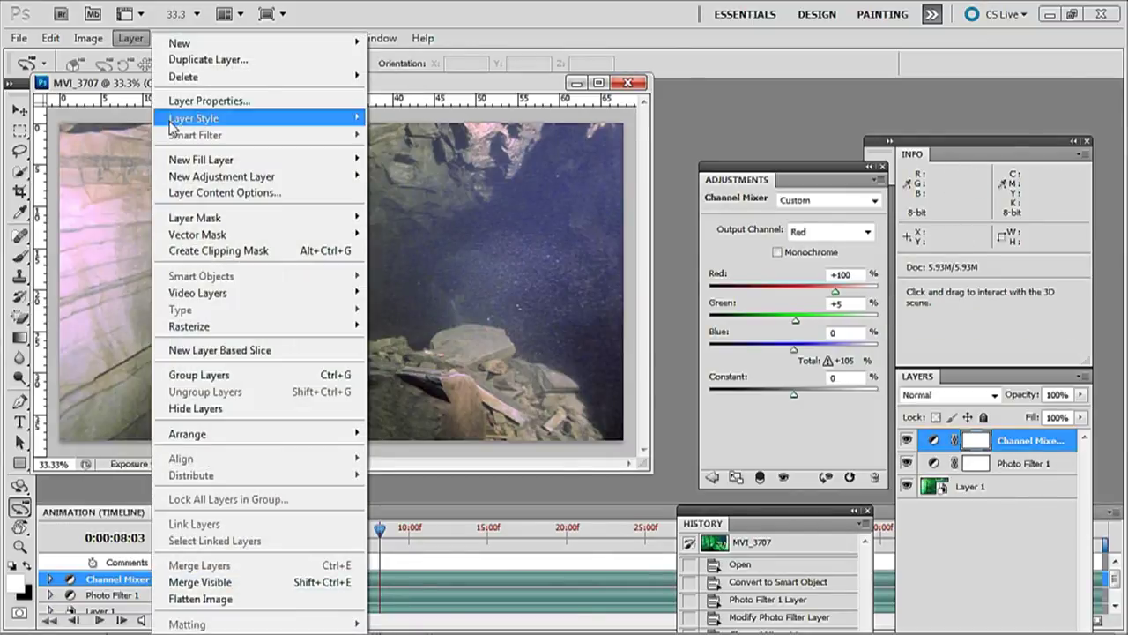
mouse_move(205, 176)
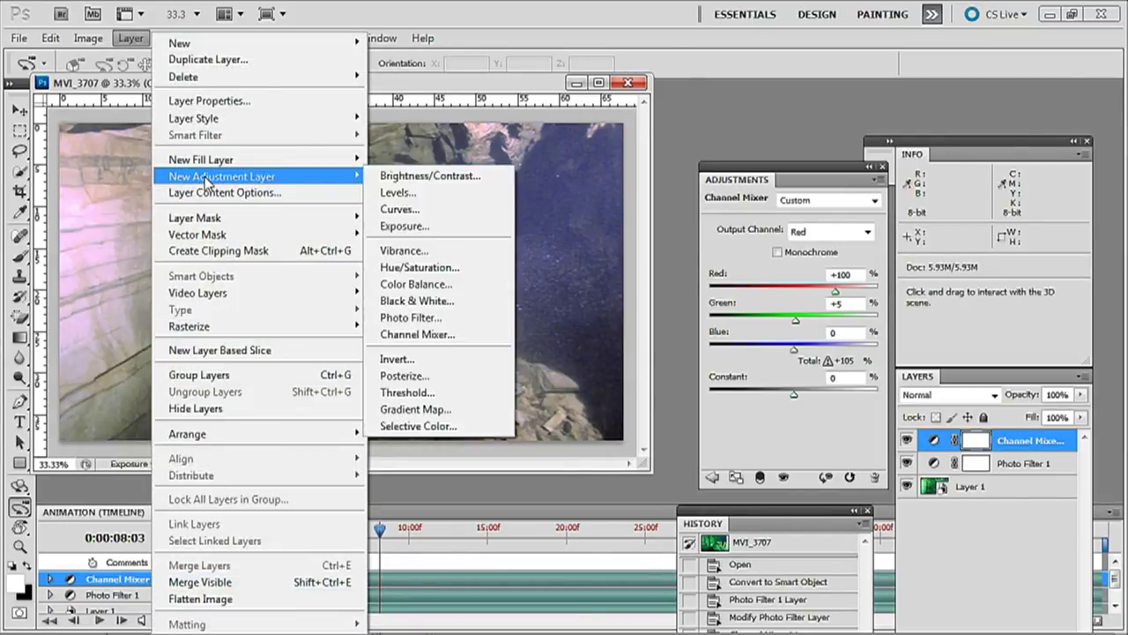
left_click(405, 224)
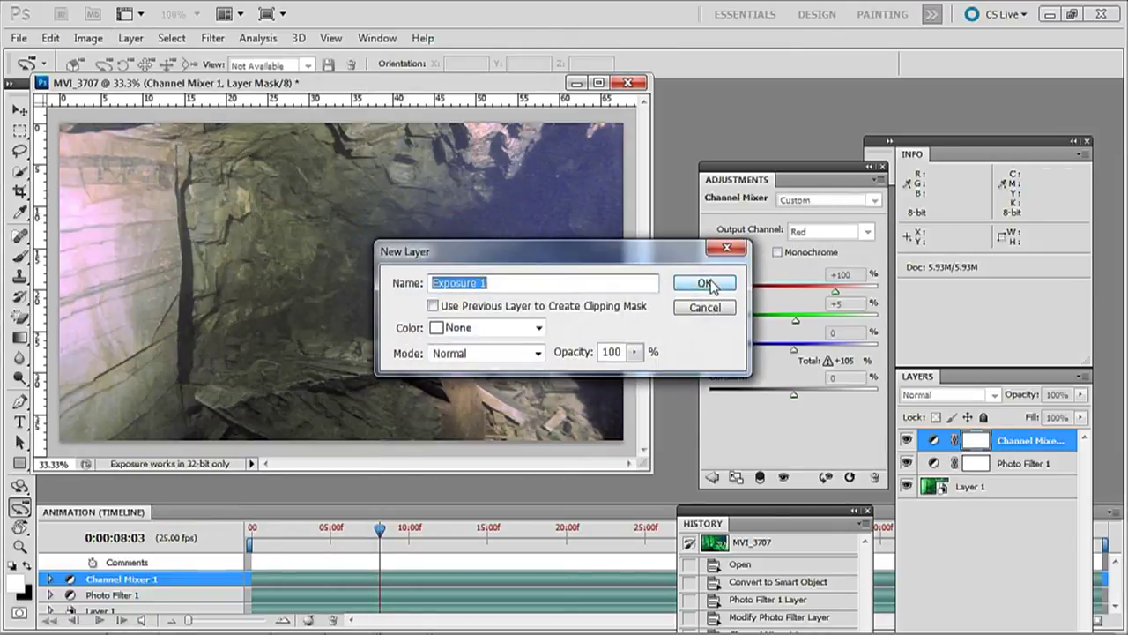
left_click(781, 283)
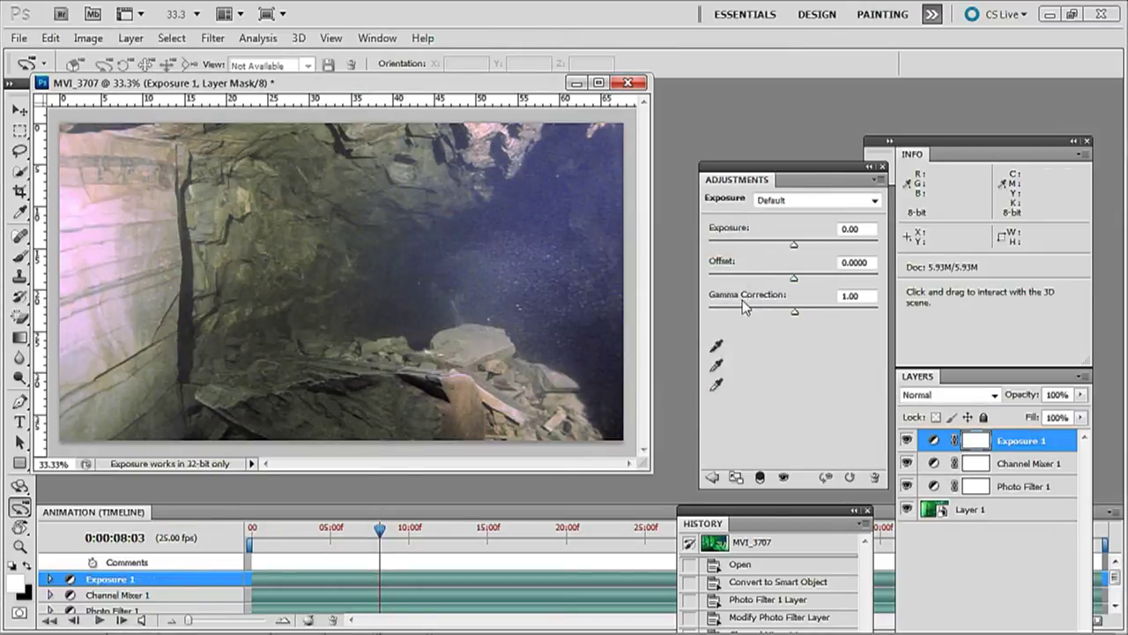
left_click(862, 298)
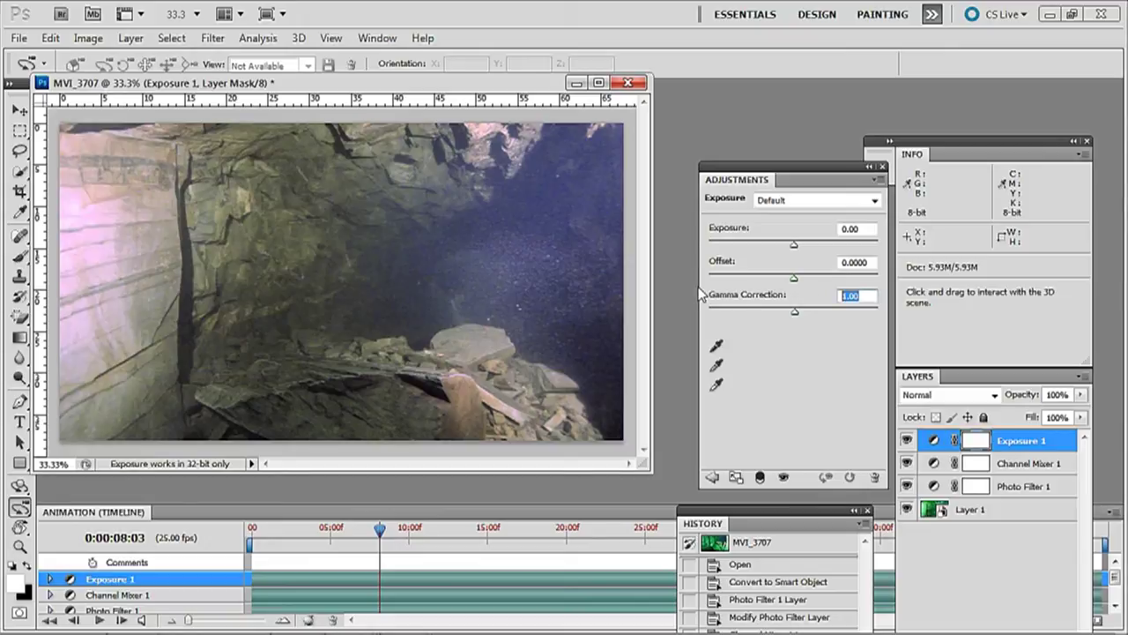
type(".79")
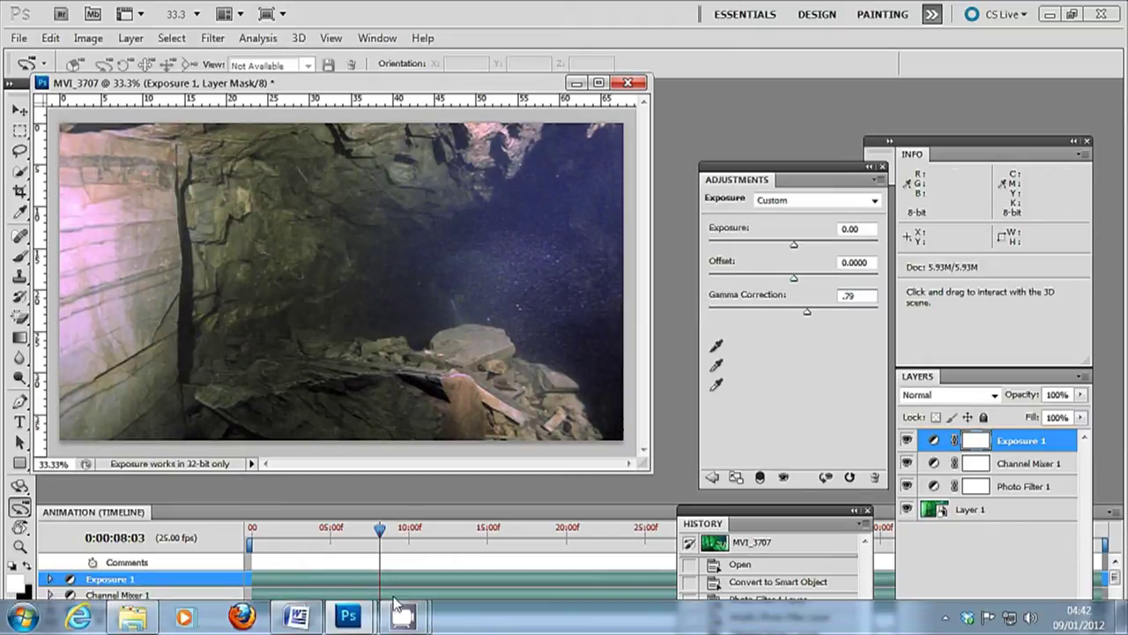
- Play through the graded MVI_3707 clip and return to frame 0:00:00:00
left_click_drag(324, 541, 896, 577)
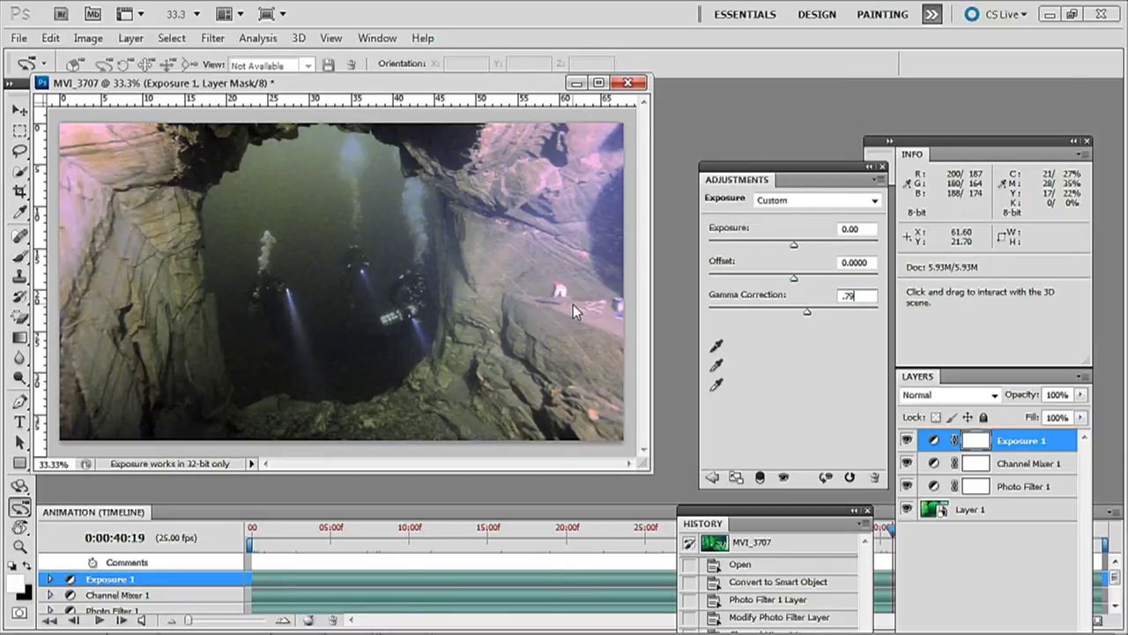
key("Home")
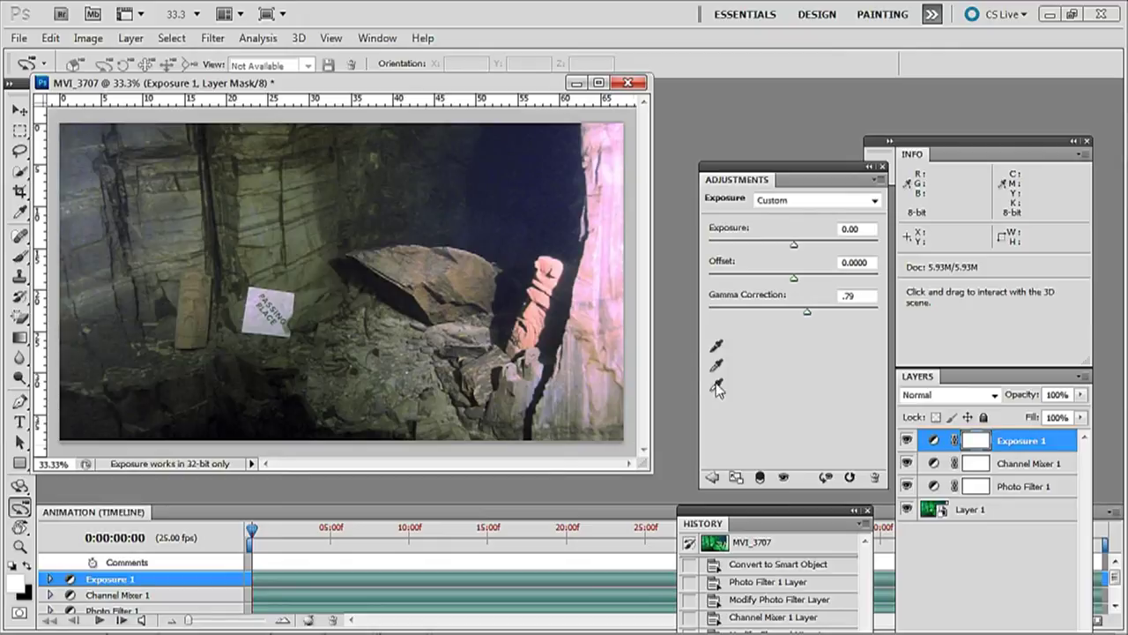
- Revert to the original MVI_3707 snapshot and convert Layer 1 to a Smart Object
left_click(737, 539)
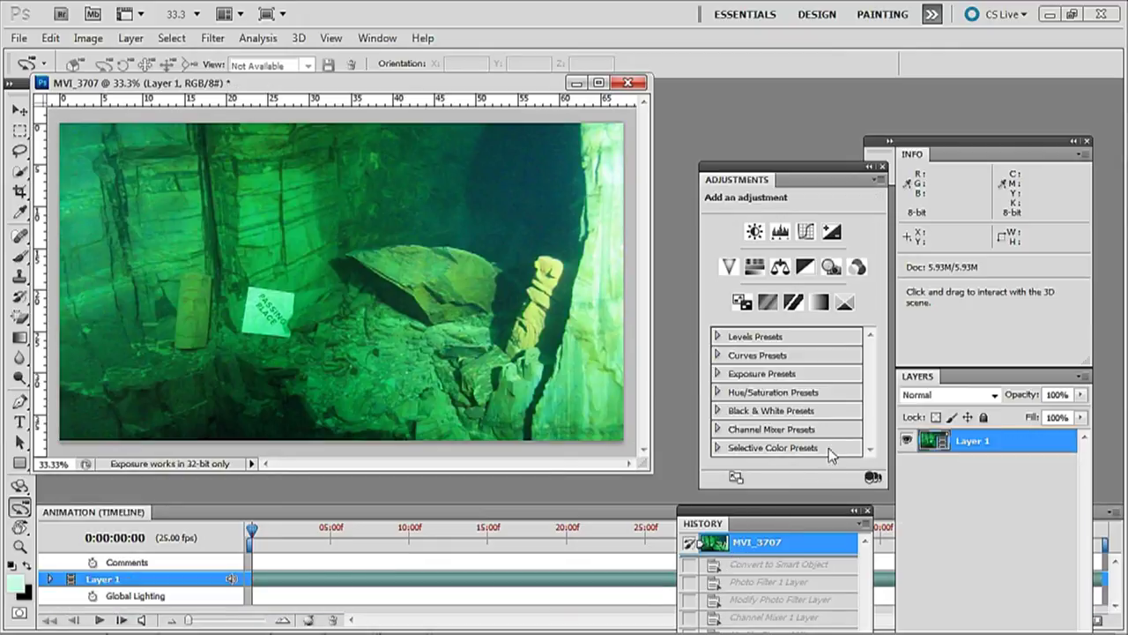
right_click(1039, 440)
left_click(964, 335)
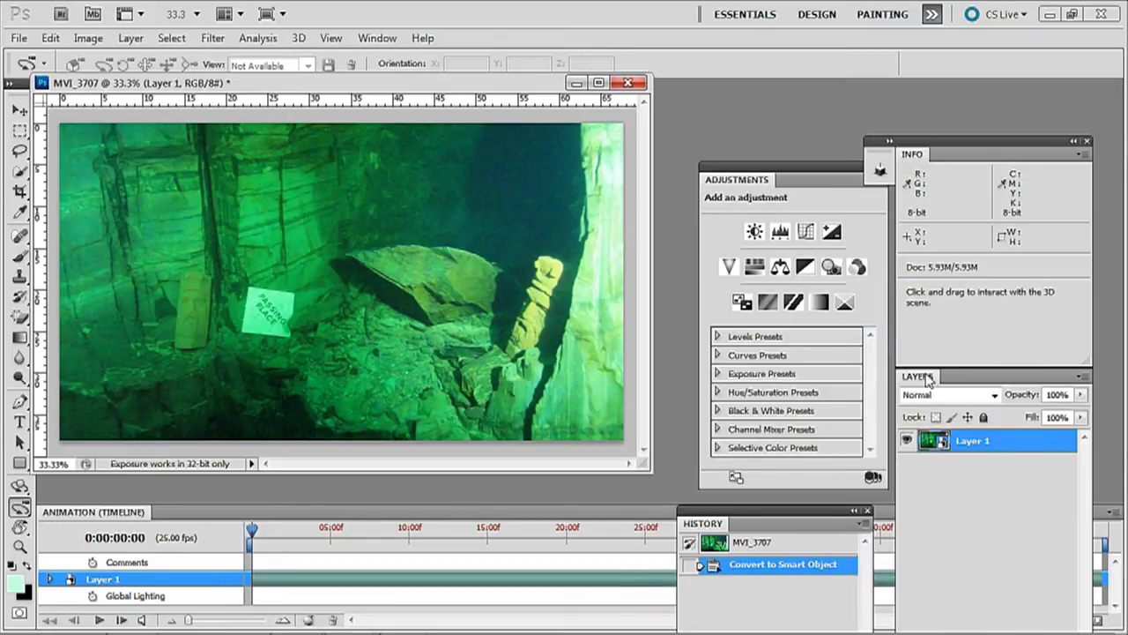
- Add a Channel Mixer layer with the Red output's Green set to 71
left_click(132, 39)
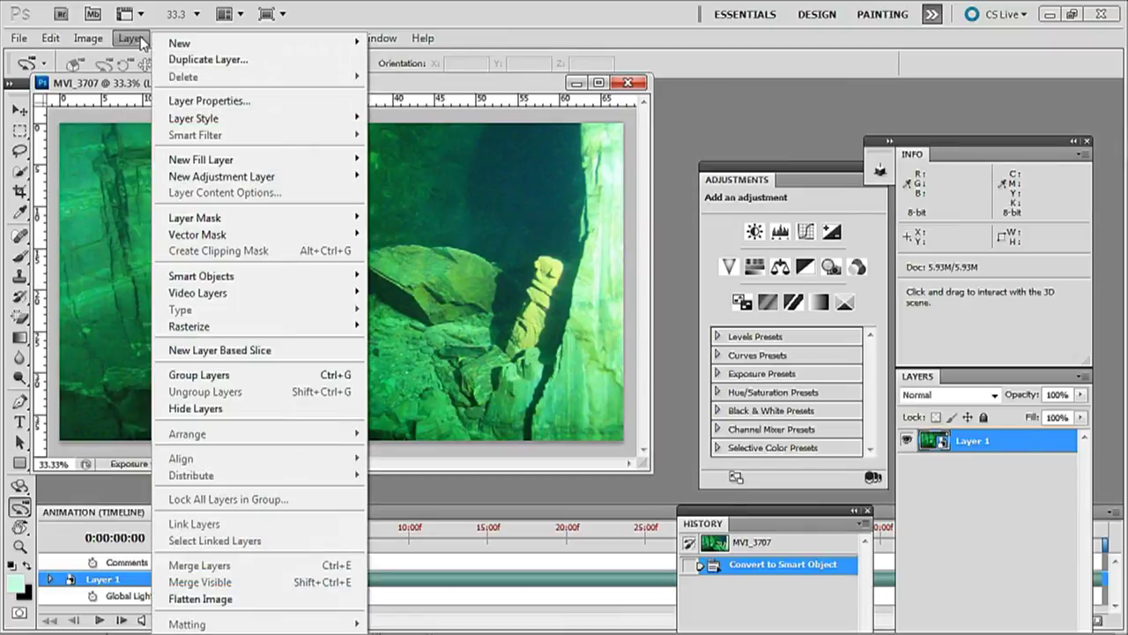
mouse_move(225, 179)
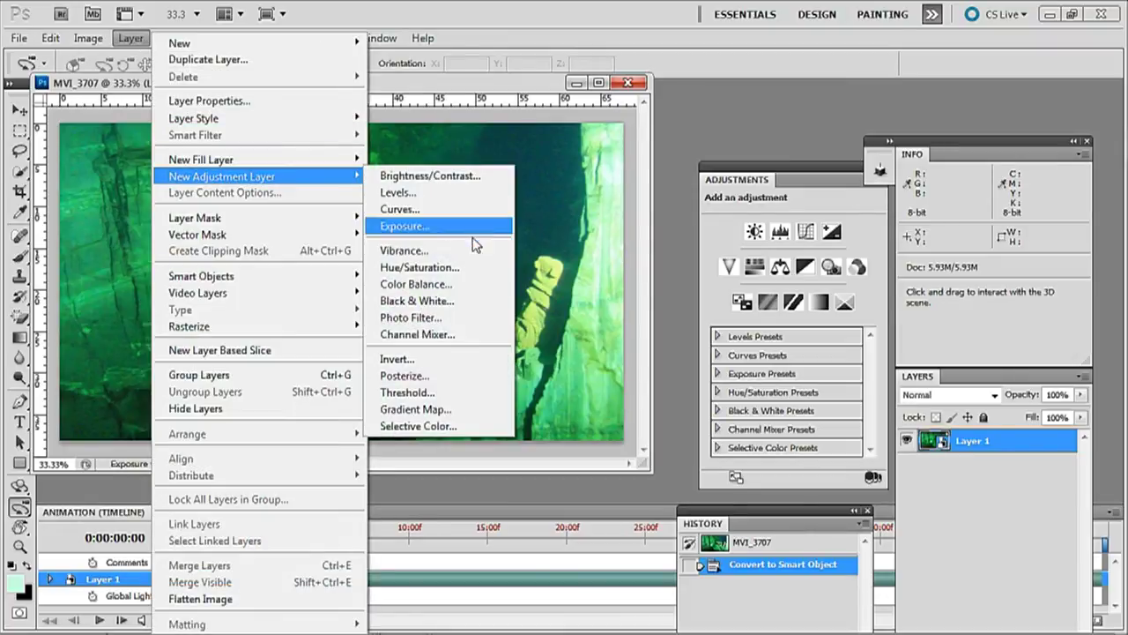
left_click(441, 333)
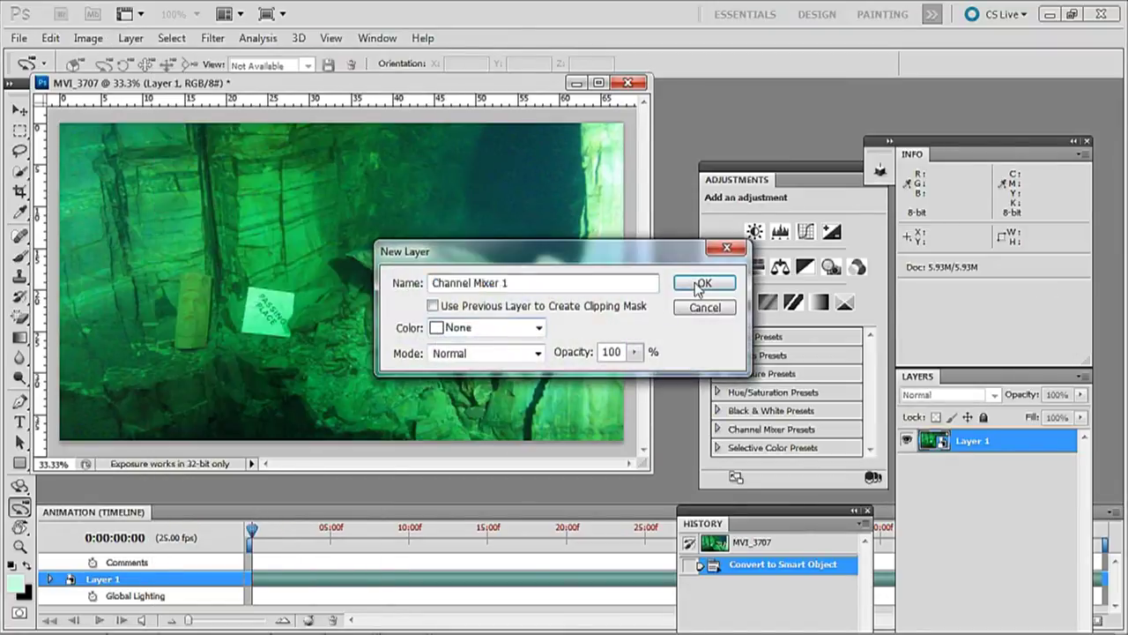
left_click(704, 282)
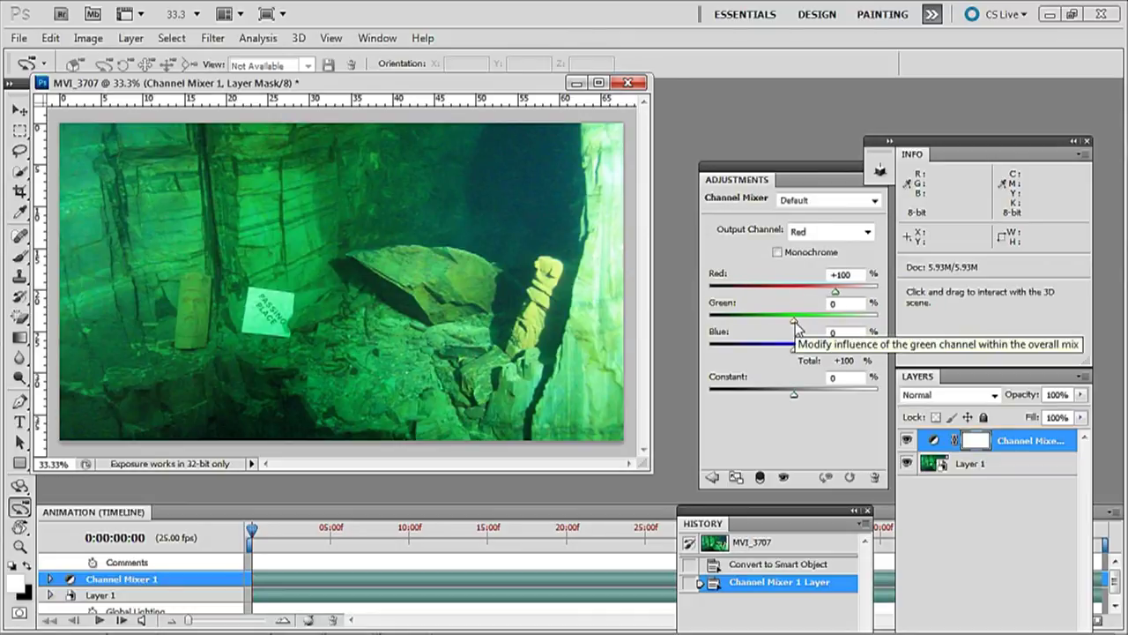
left_click_drag(794, 322, 826, 331)
left_click(839, 303)
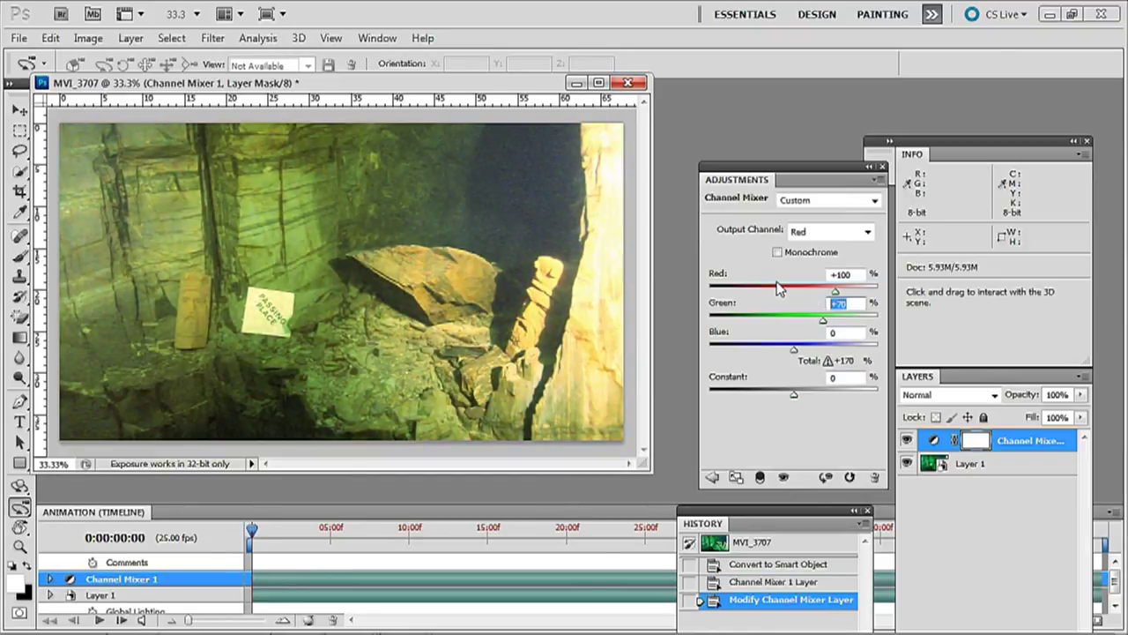
type("71")
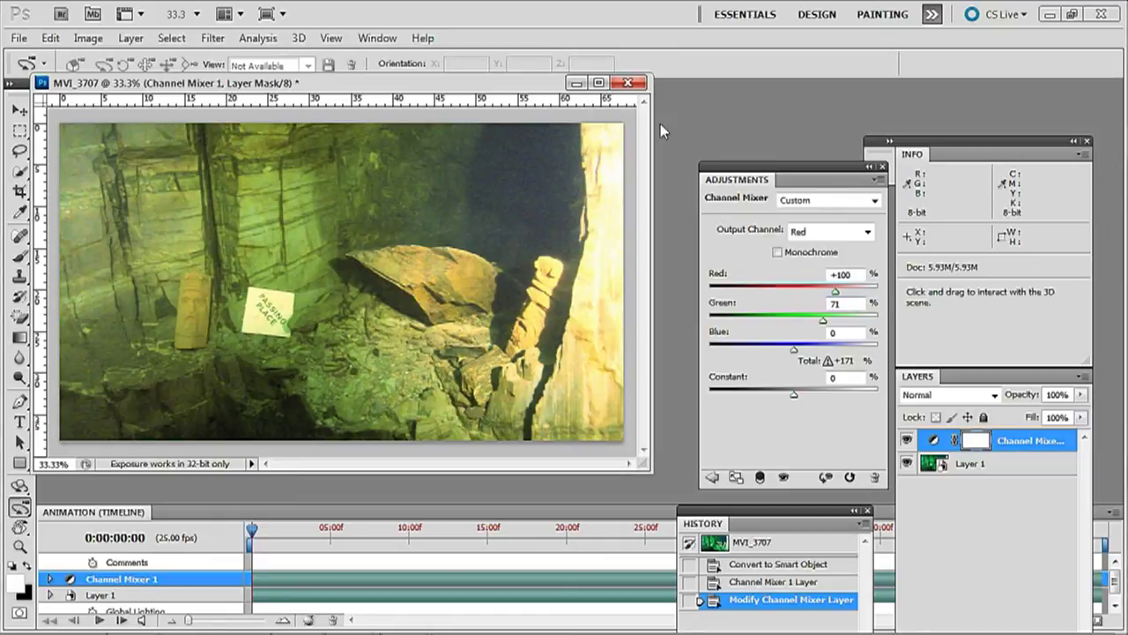
- Add a Photo Filter layer set to Magenta at 20% density
left_click(129, 39)
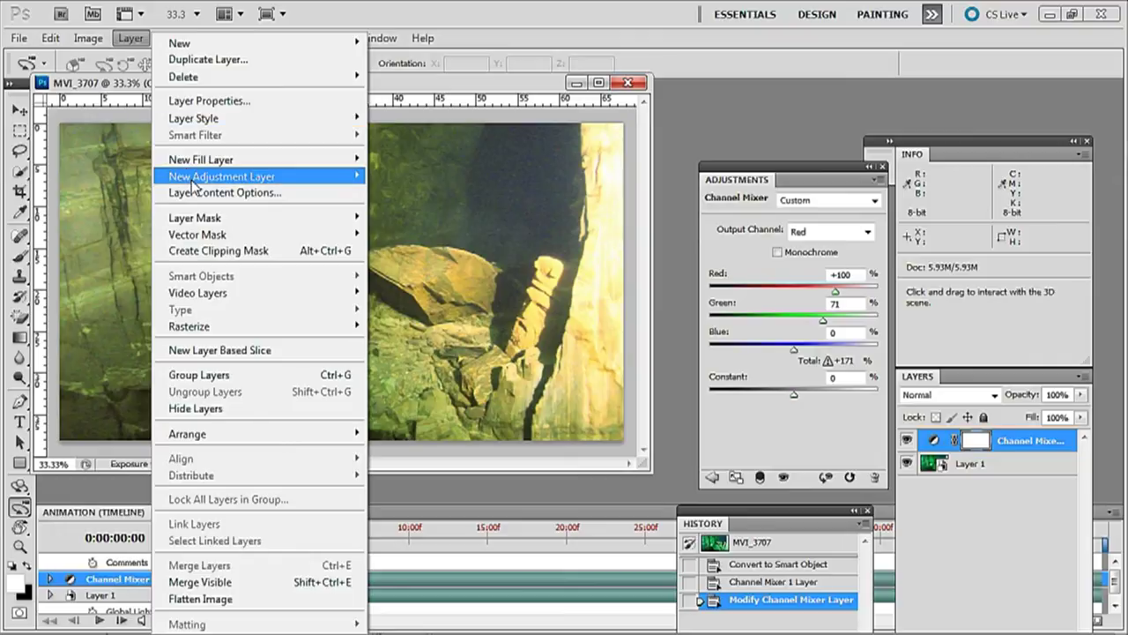
mouse_move(192, 177)
left_click(411, 317)
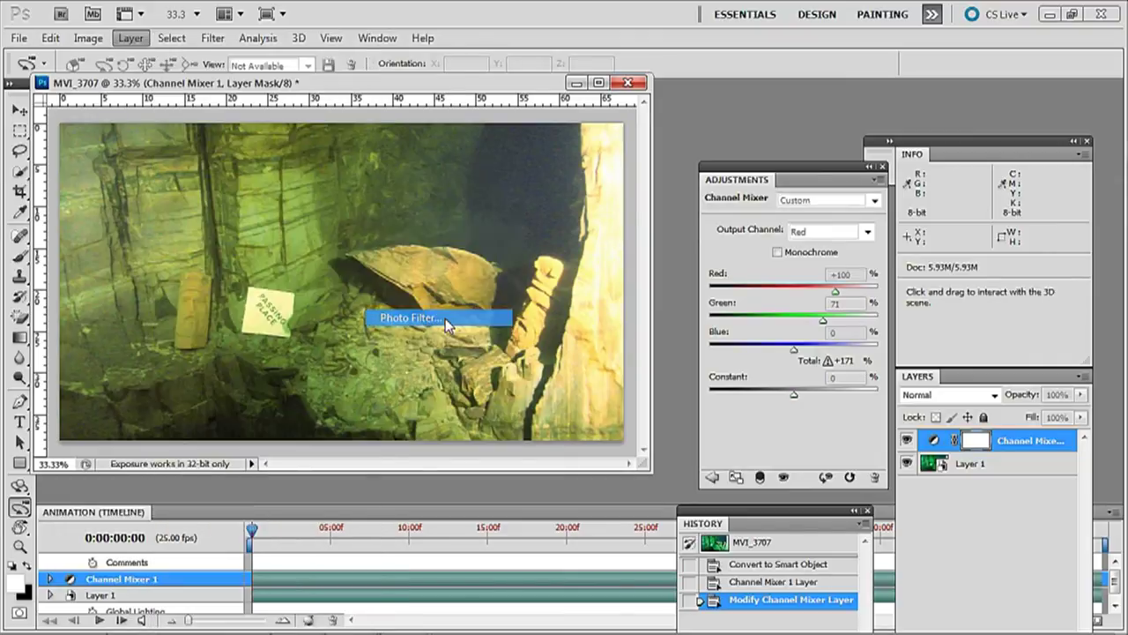
left_click(684, 284)
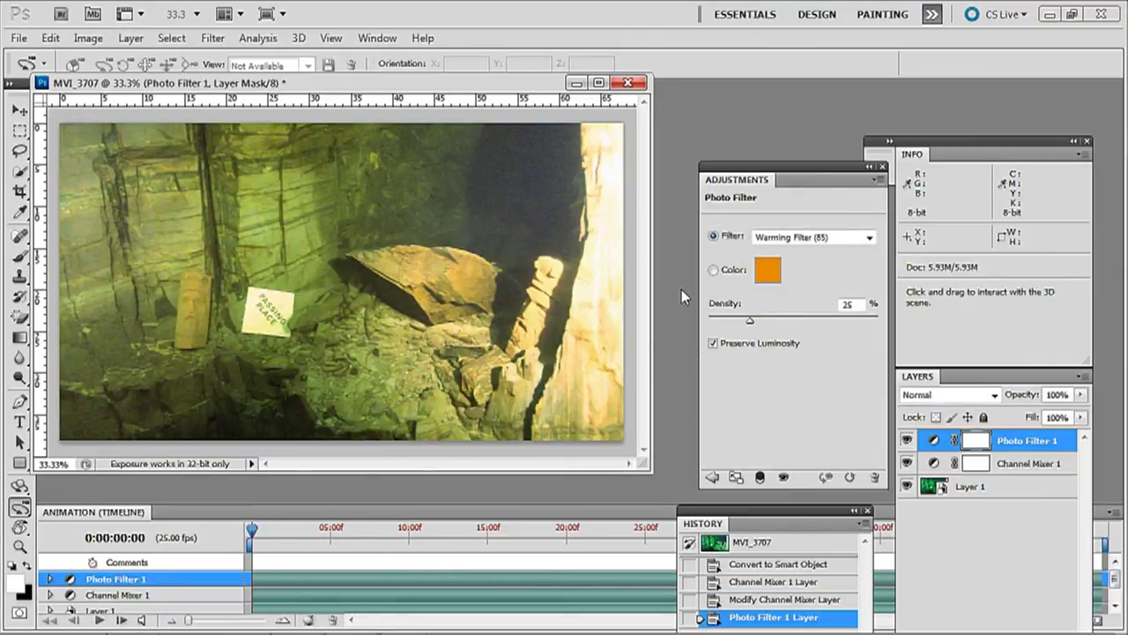
left_click(869, 236)
left_click(817, 436)
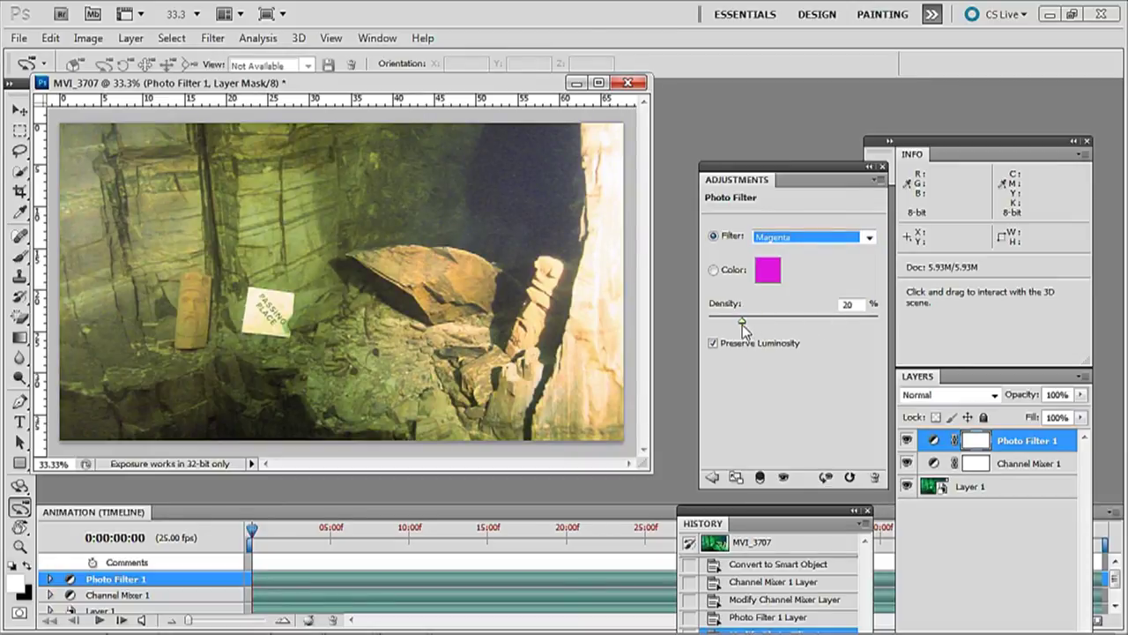
- Add an Exposure layer with Gamma Correction set to .79
left_click(140, 40)
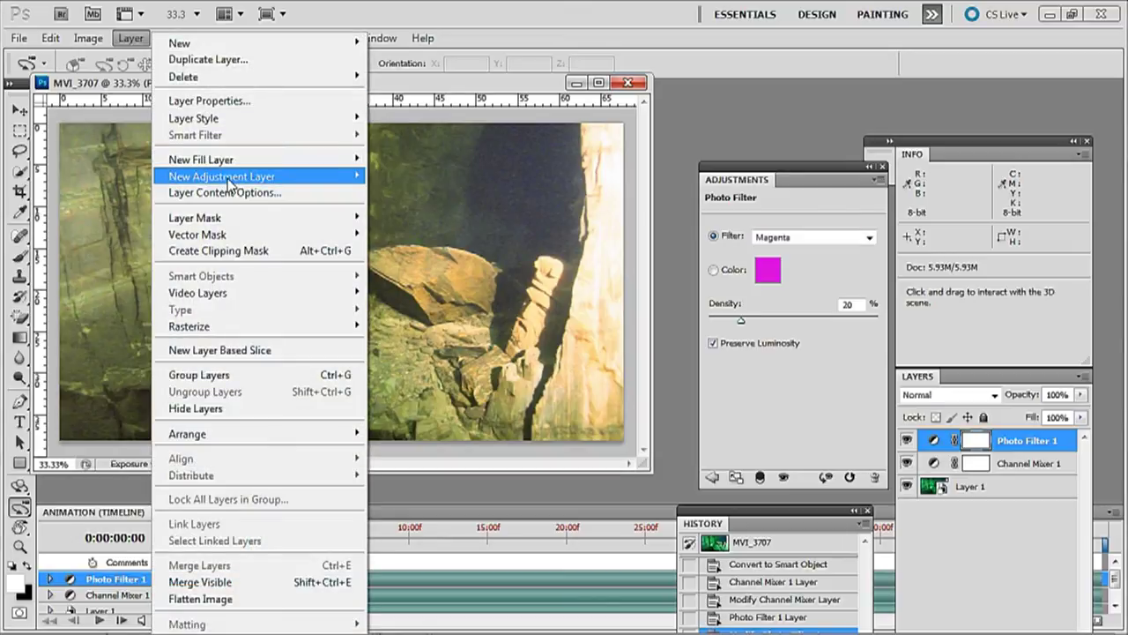
mouse_move(224, 176)
left_click(430, 226)
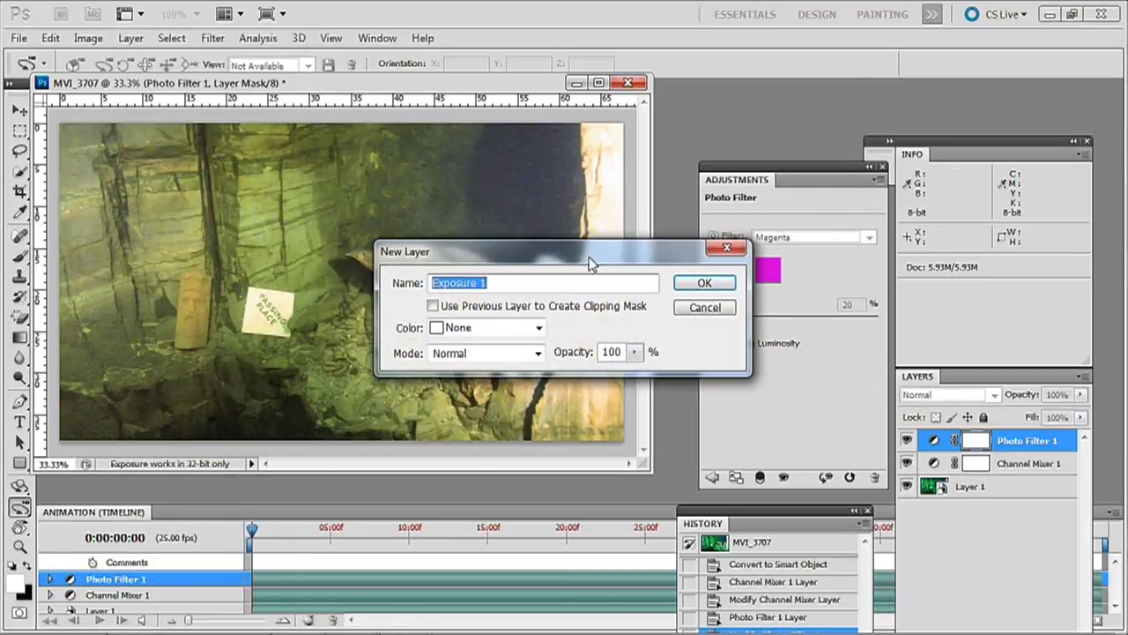
left_click(705, 283)
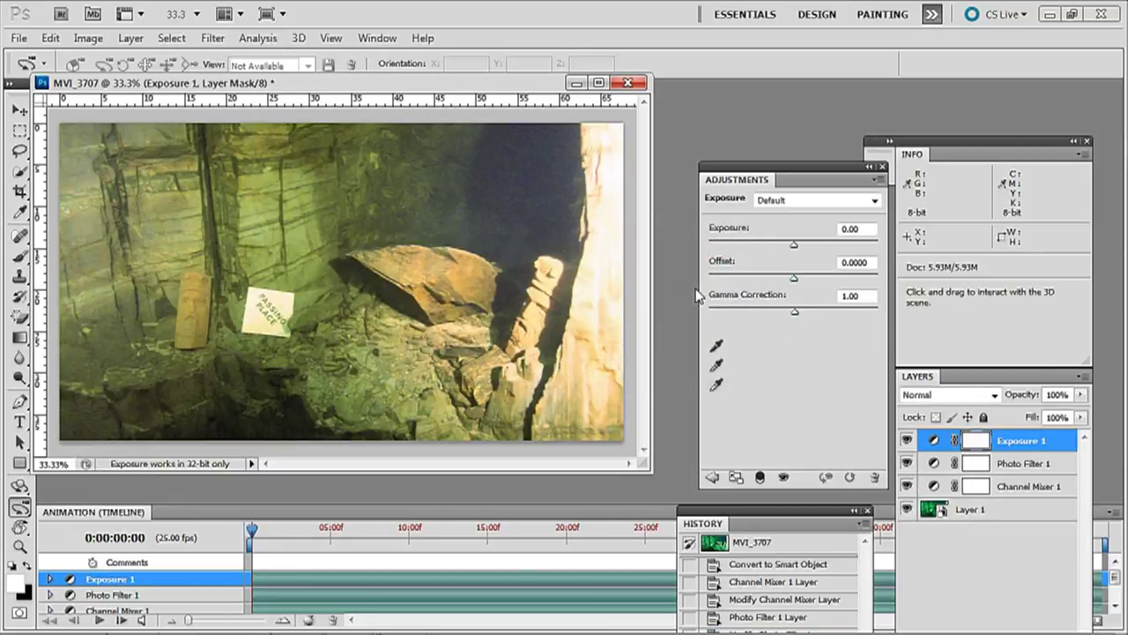
left_click(869, 298)
type(".79")
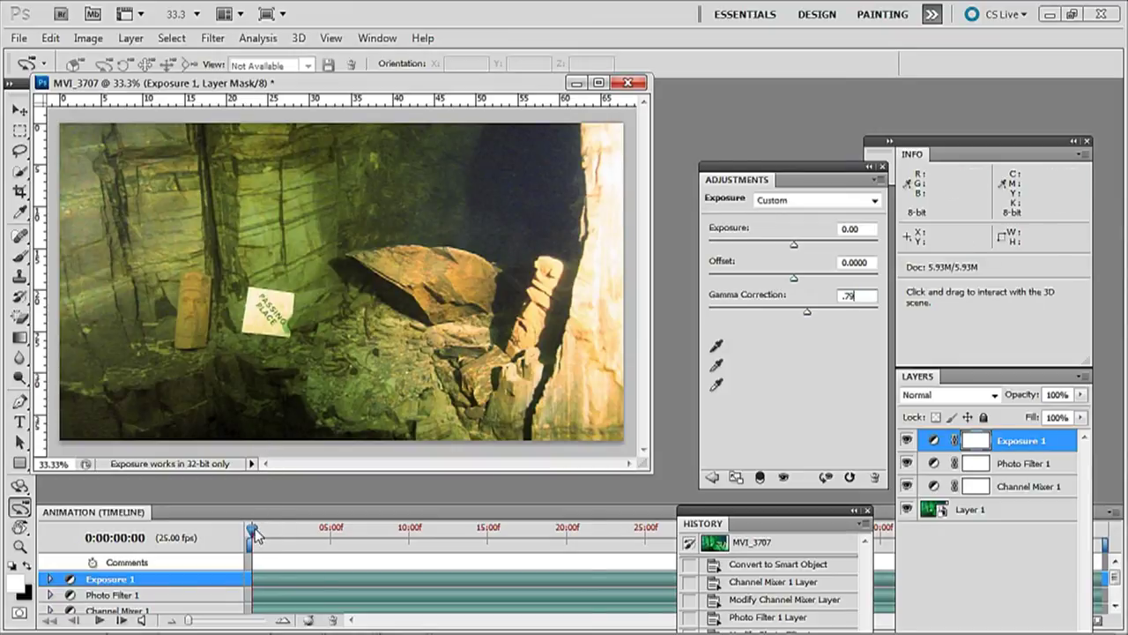
left_click_drag(253, 531, 284, 532)
- Scrub through the clip to check the grade, stop at 0:00:08:02, and commit gamma 0.79
left_click(436, 559)
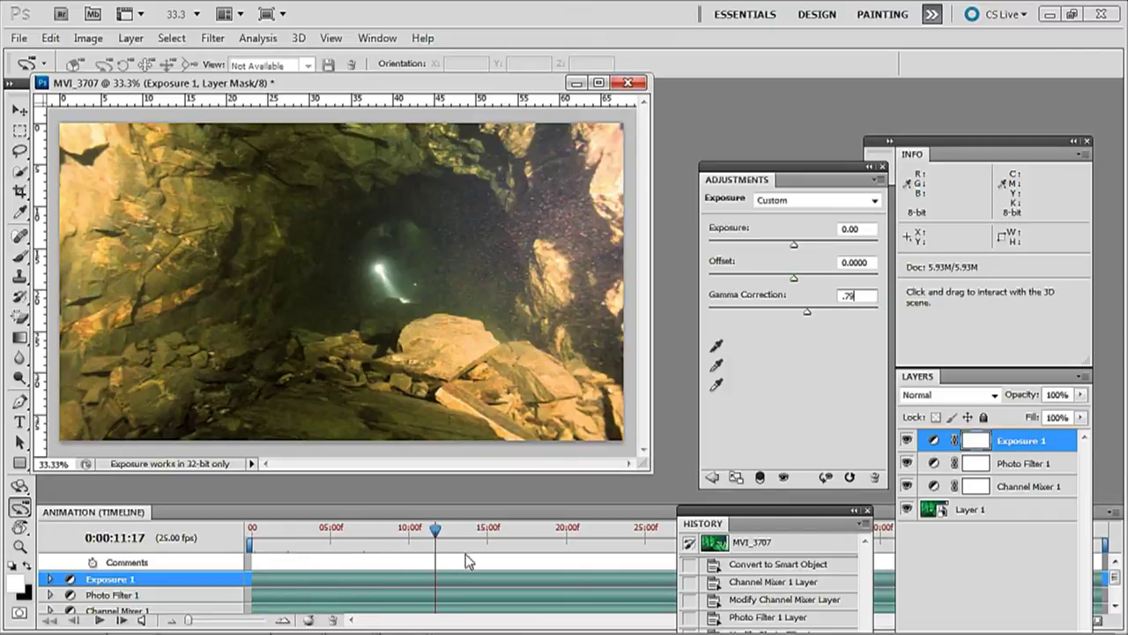
left_click(466, 553)
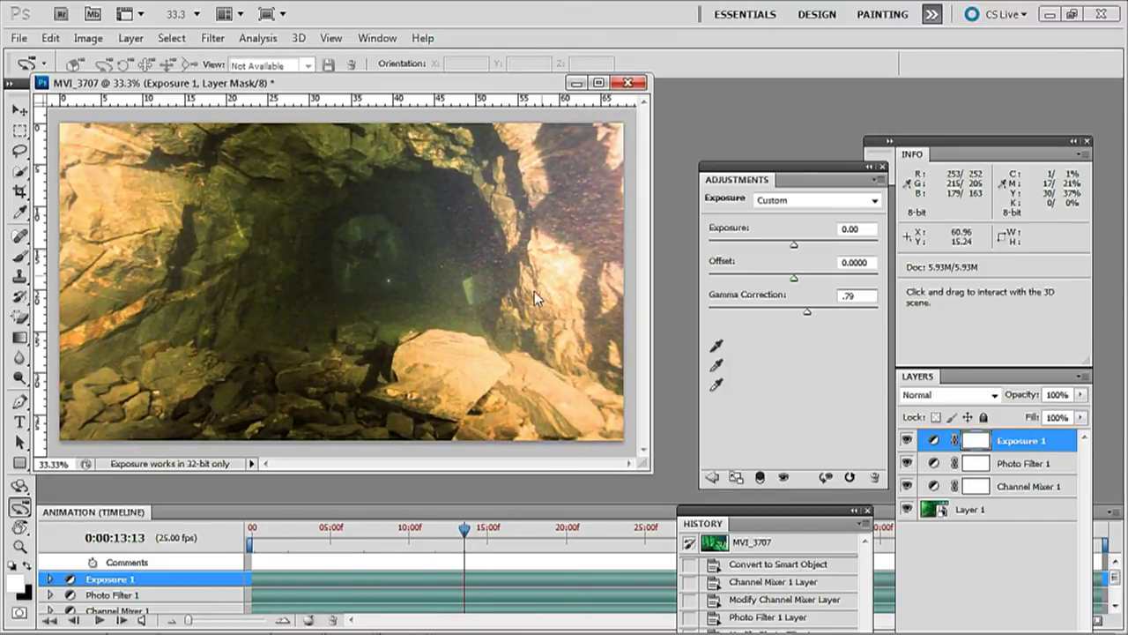
left_click_drag(467, 530, 599, 530)
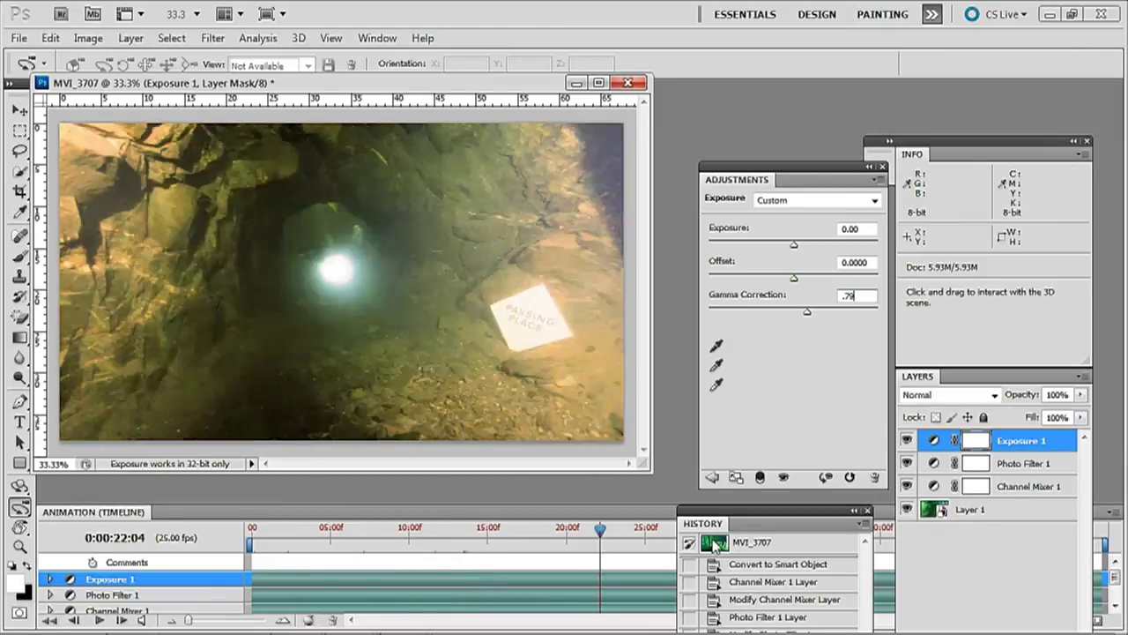
left_click_drag(714, 546, 888, 551)
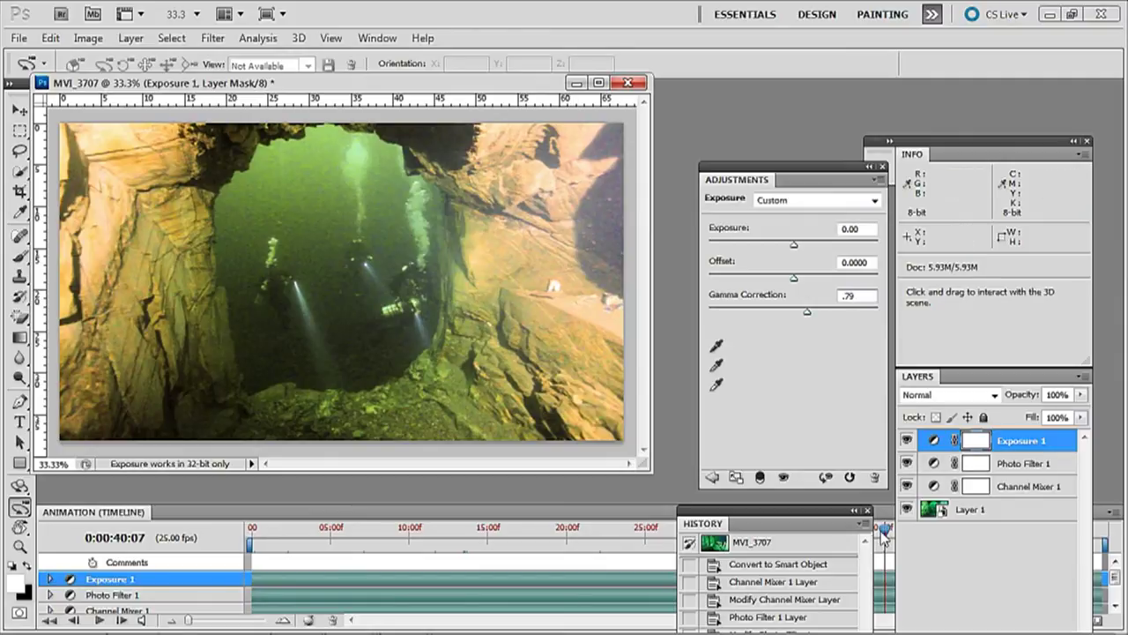
left_click_drag(883, 535, 419, 531)
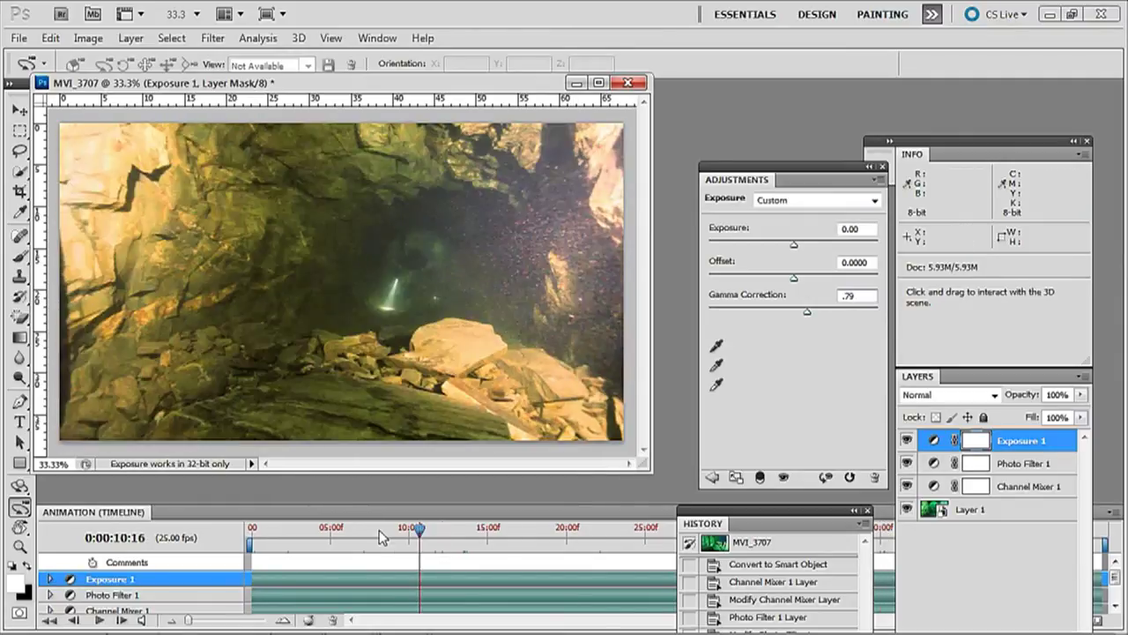
left_click(379, 530)
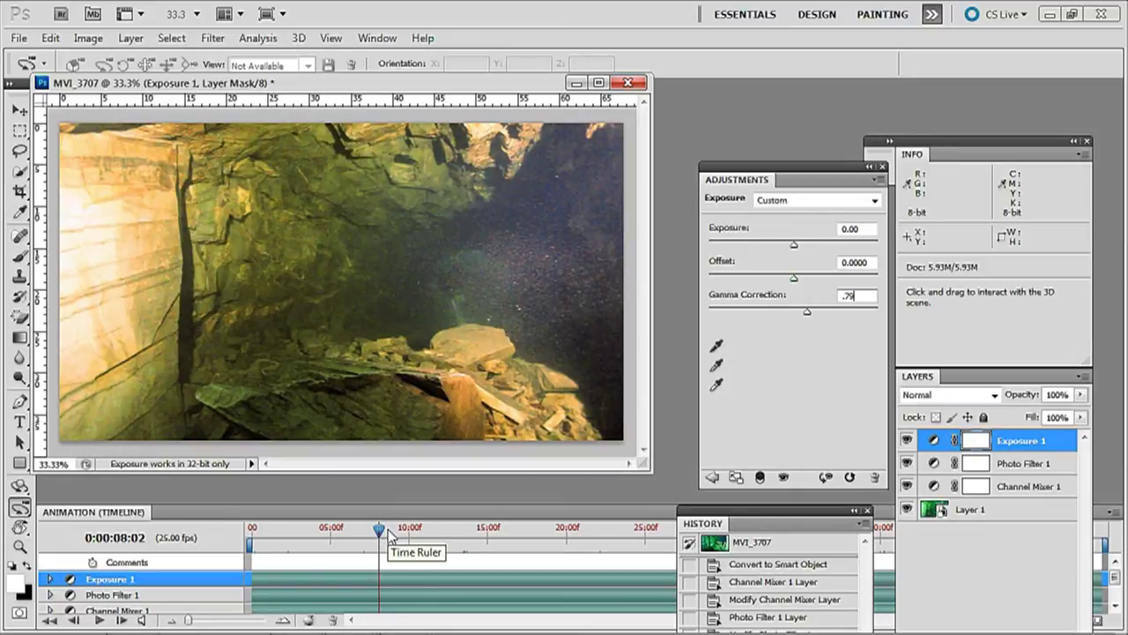
key("Return")
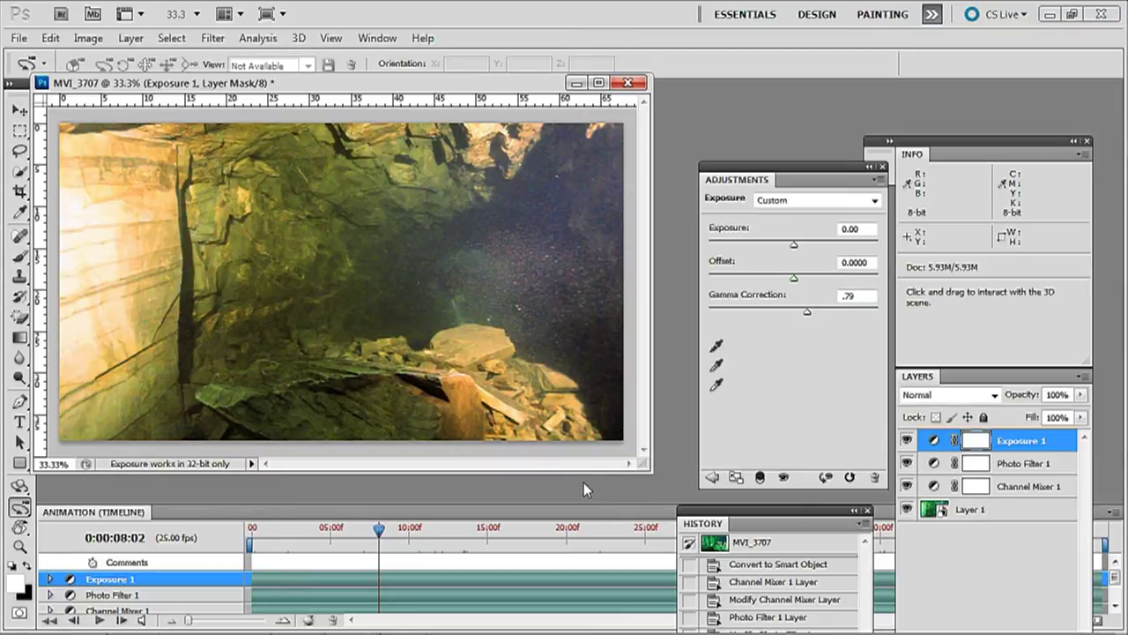
- Start a video render with the output named 'corrected video' as a QuickTime Movie
left_click(18, 40)
mouse_move(56, 425)
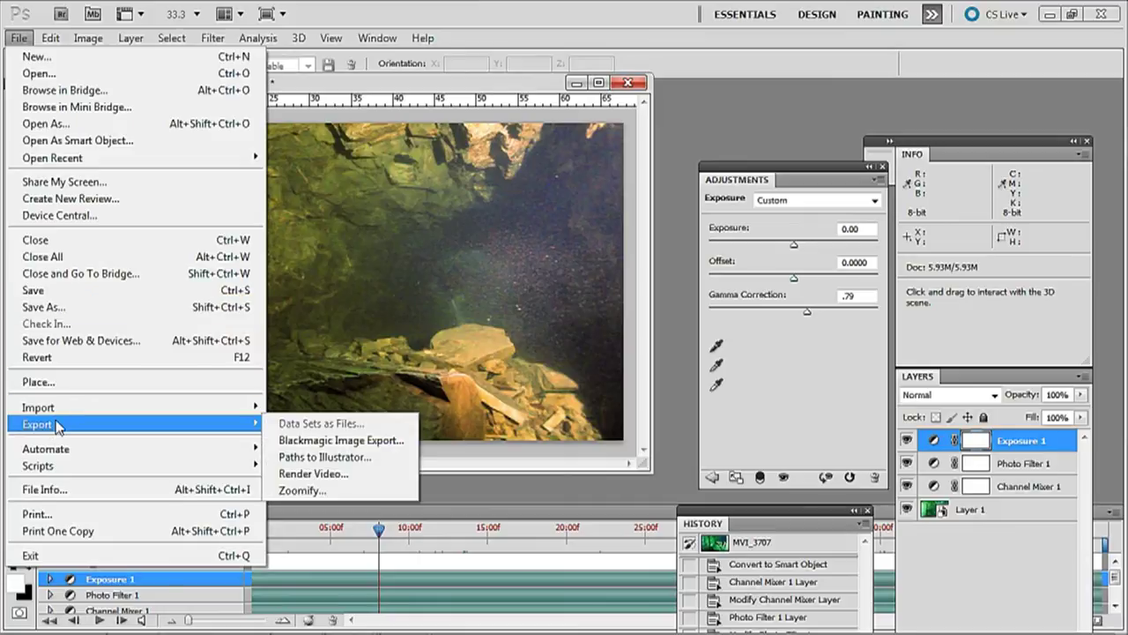
left_click(321, 475)
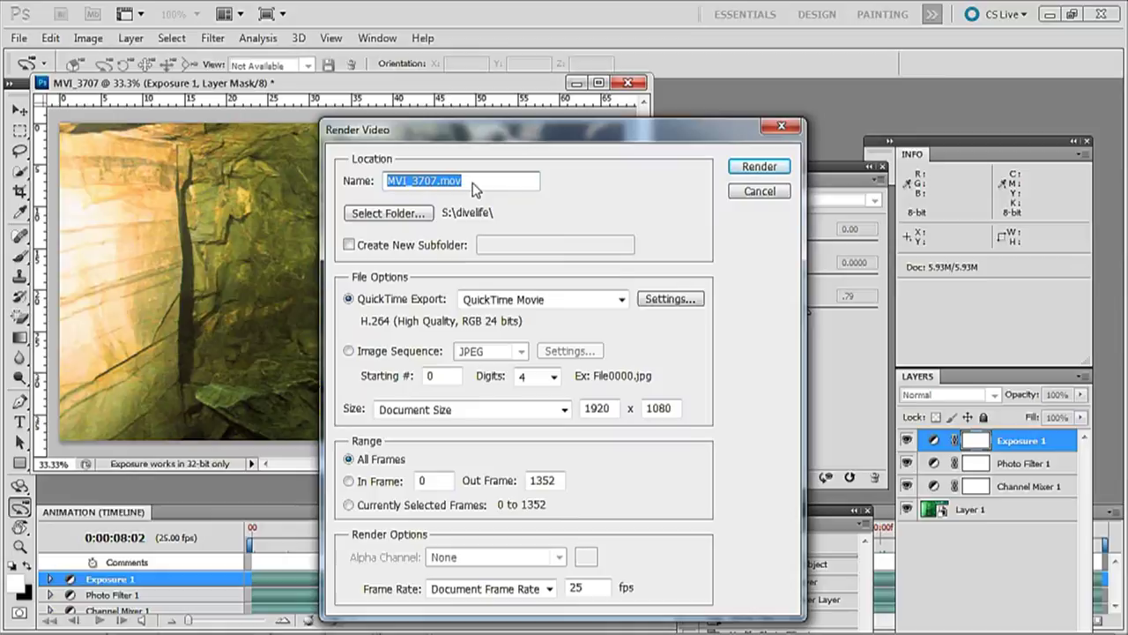
type("corr")
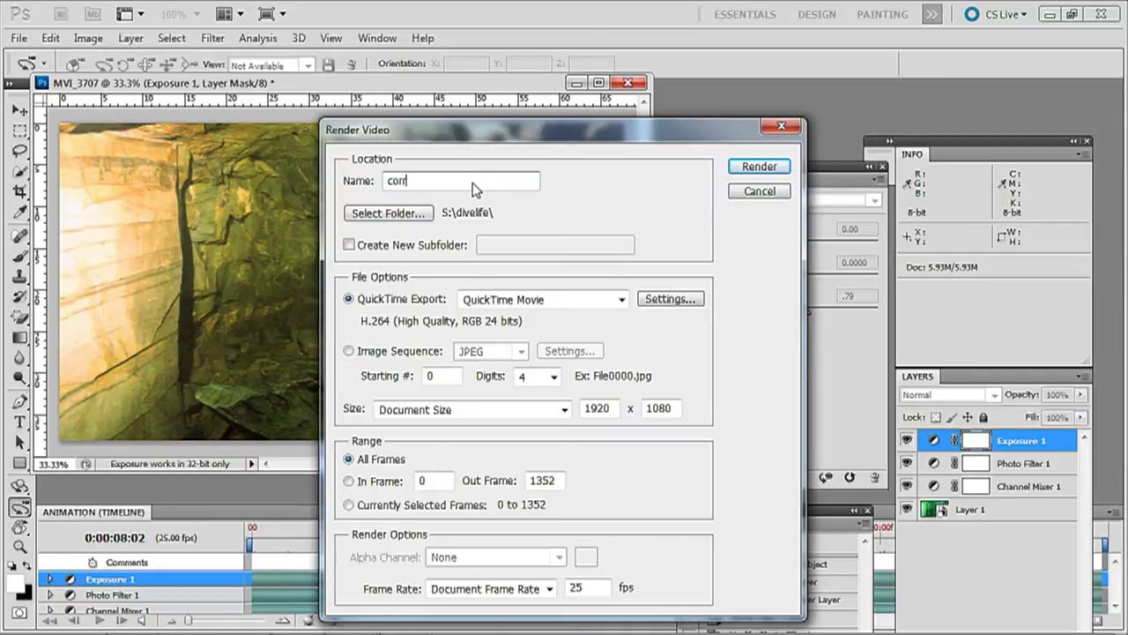
type("ected video")
key("Tab")
left_click(621, 300)
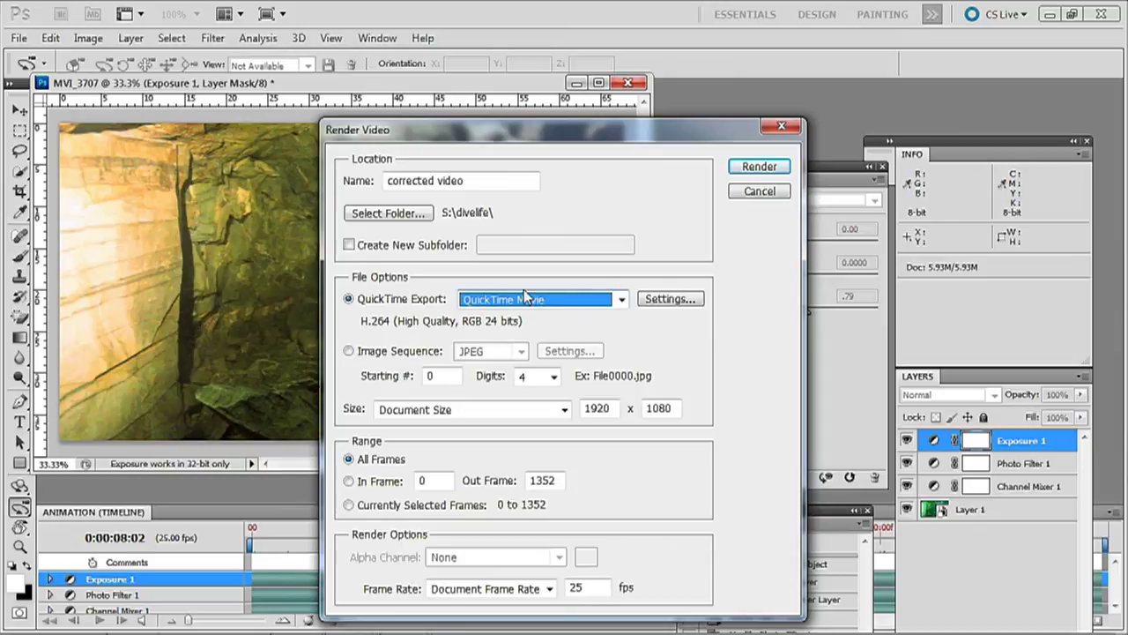
- Render corrected video.mov to S:\divelife as best-quality H.264 at the clip's frame rate
left_click(665, 299)
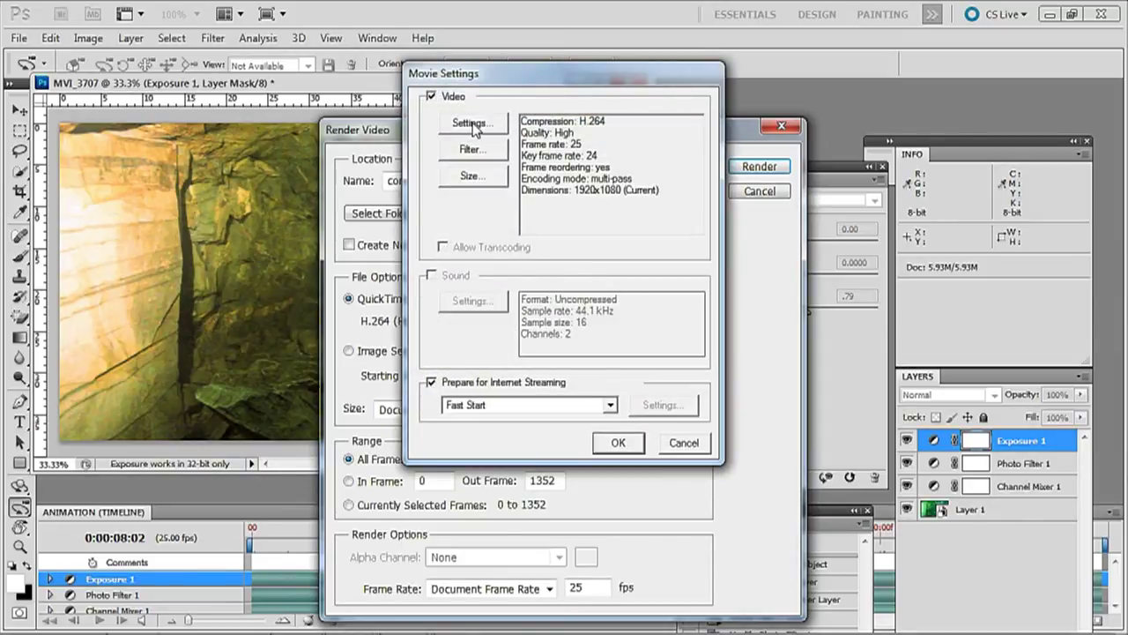
left_click(471, 125)
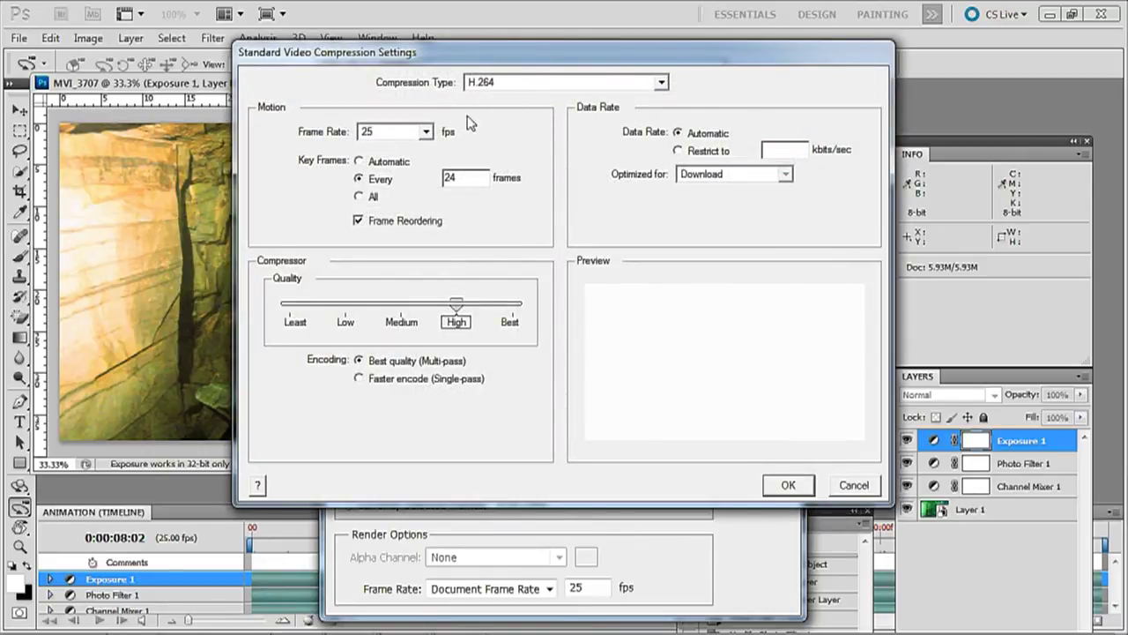
left_click(426, 132)
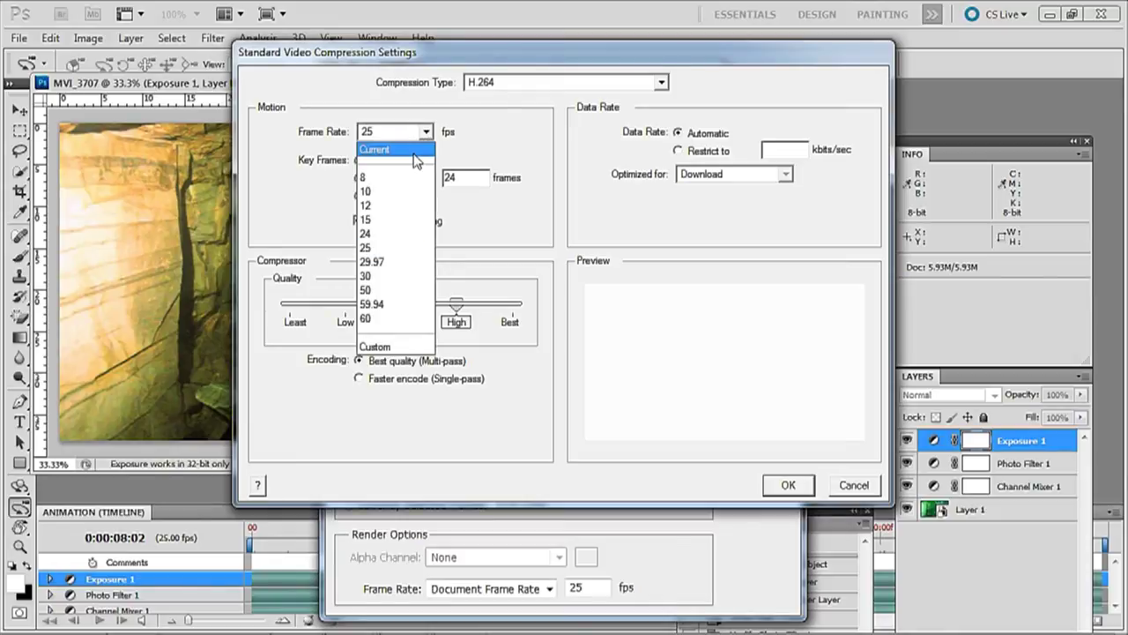
left_click(413, 150)
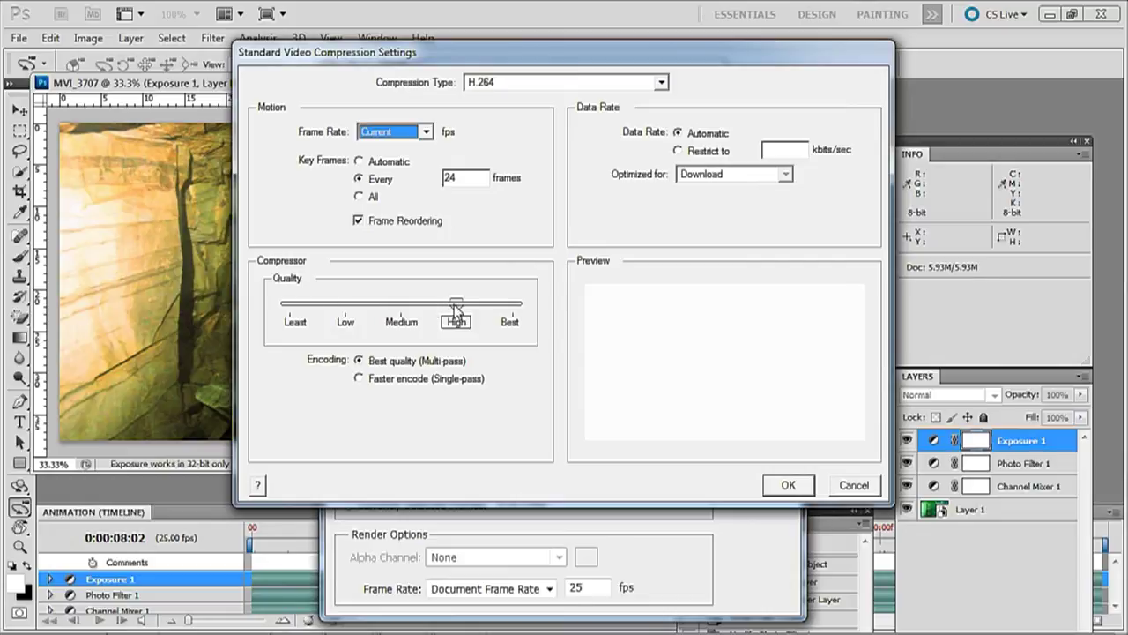
left_click_drag(456, 304, 477, 305)
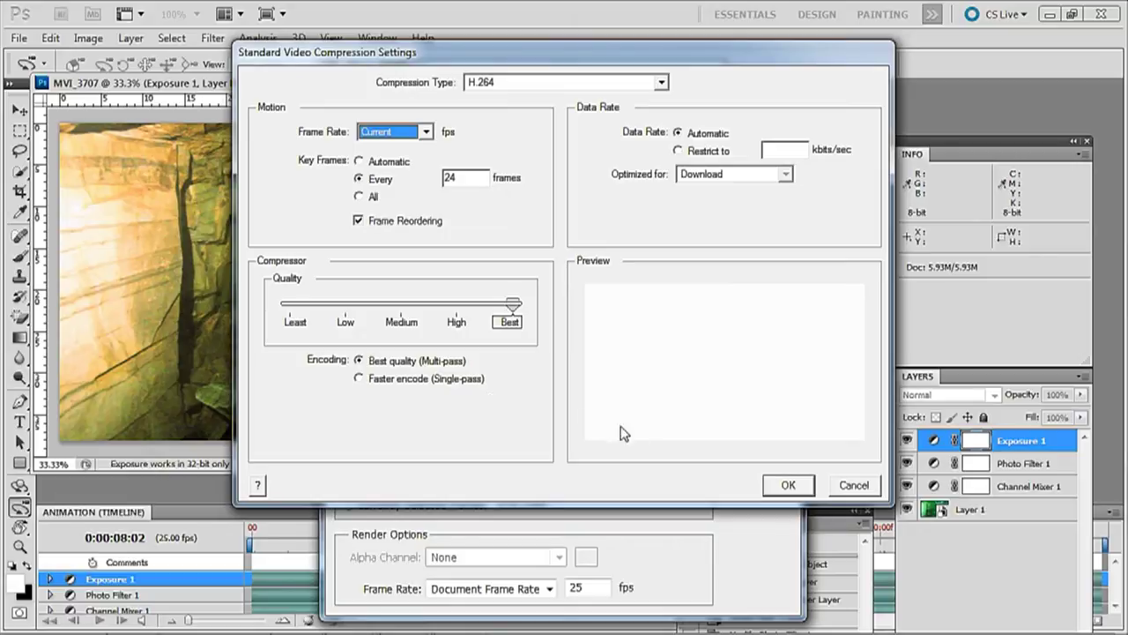
left_click(784, 487)
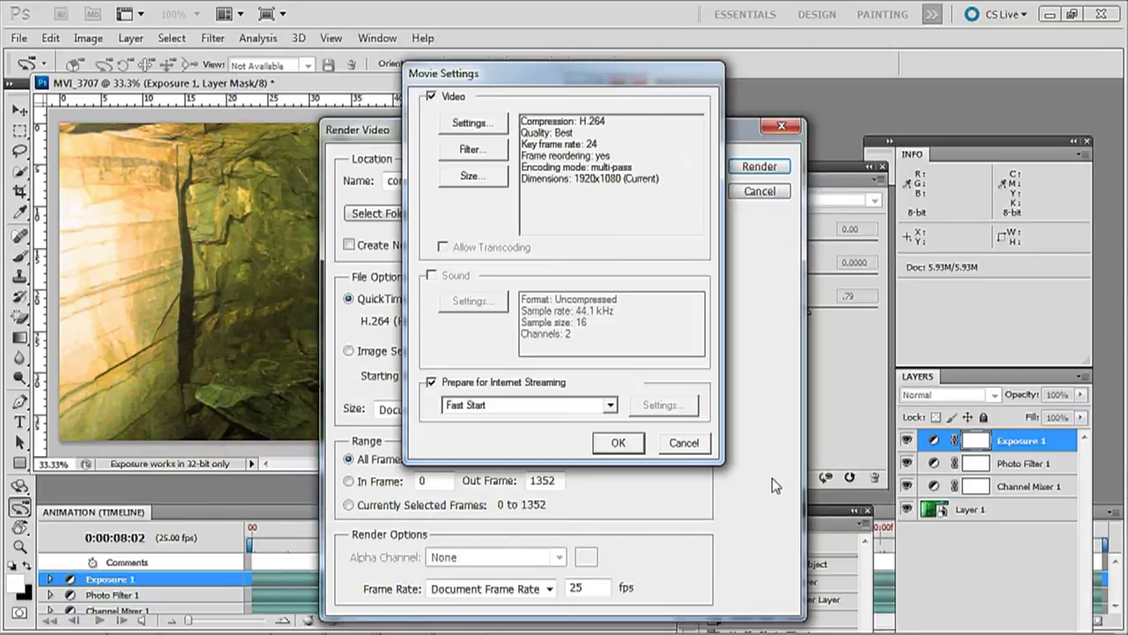
left_click(617, 444)
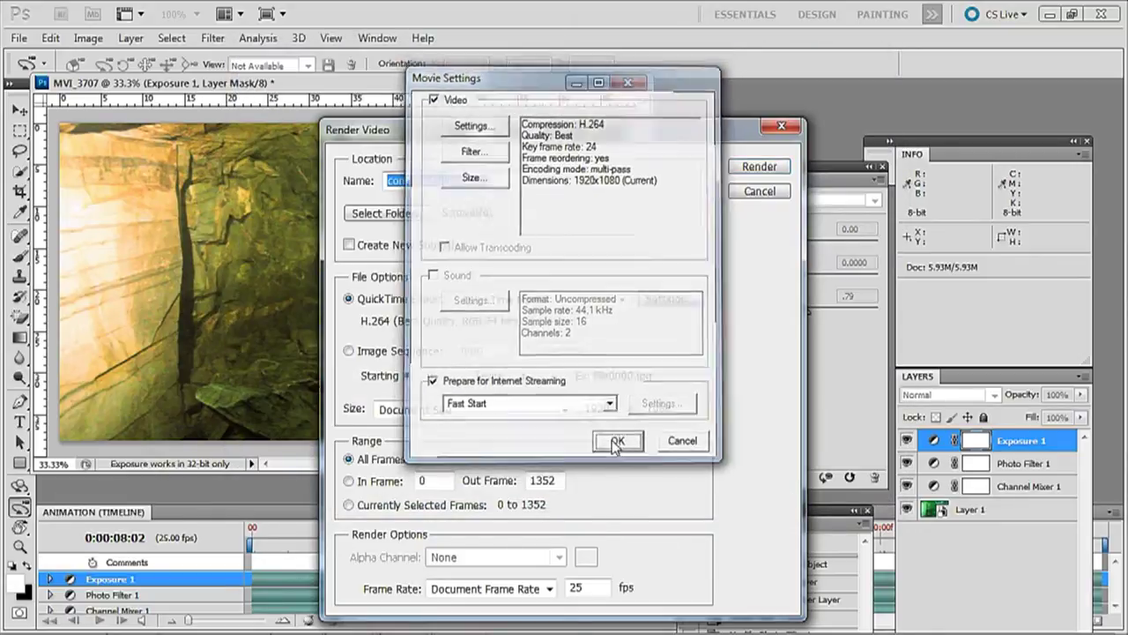
left_click(761, 168)
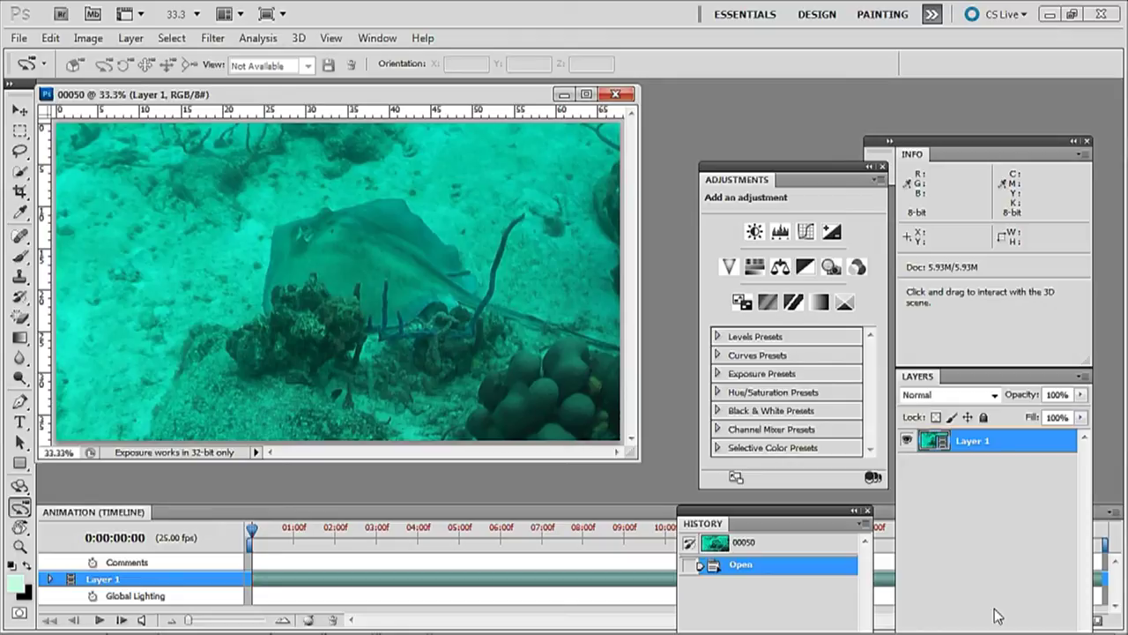
- Convert the 00050 clip's Layer 1 to a Smart Object
right_click(981, 443)
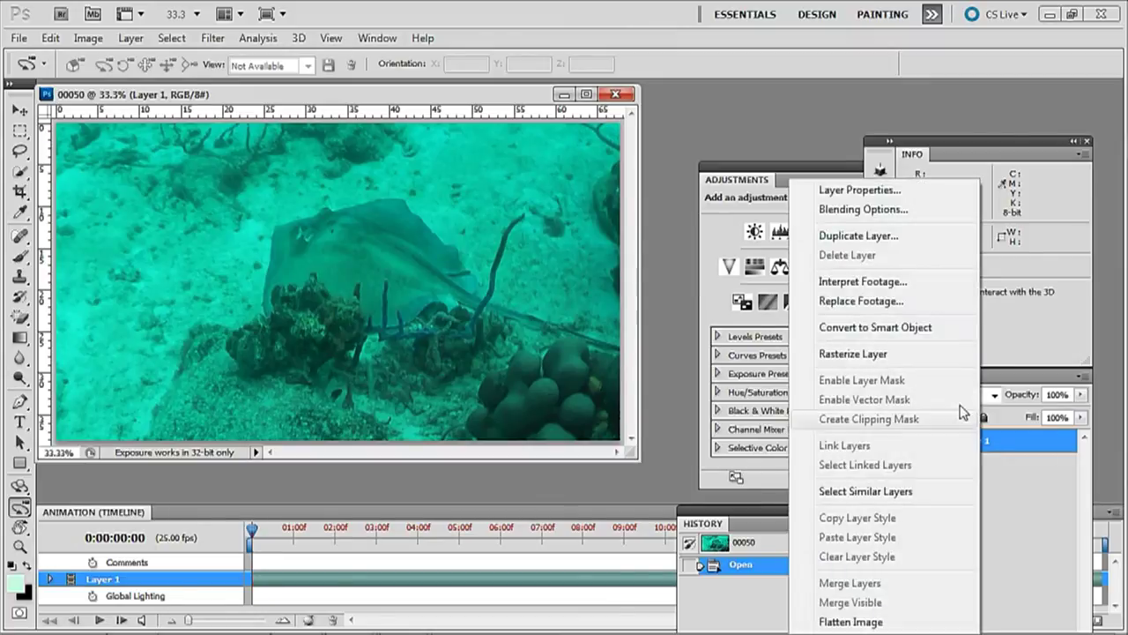
left_click(887, 330)
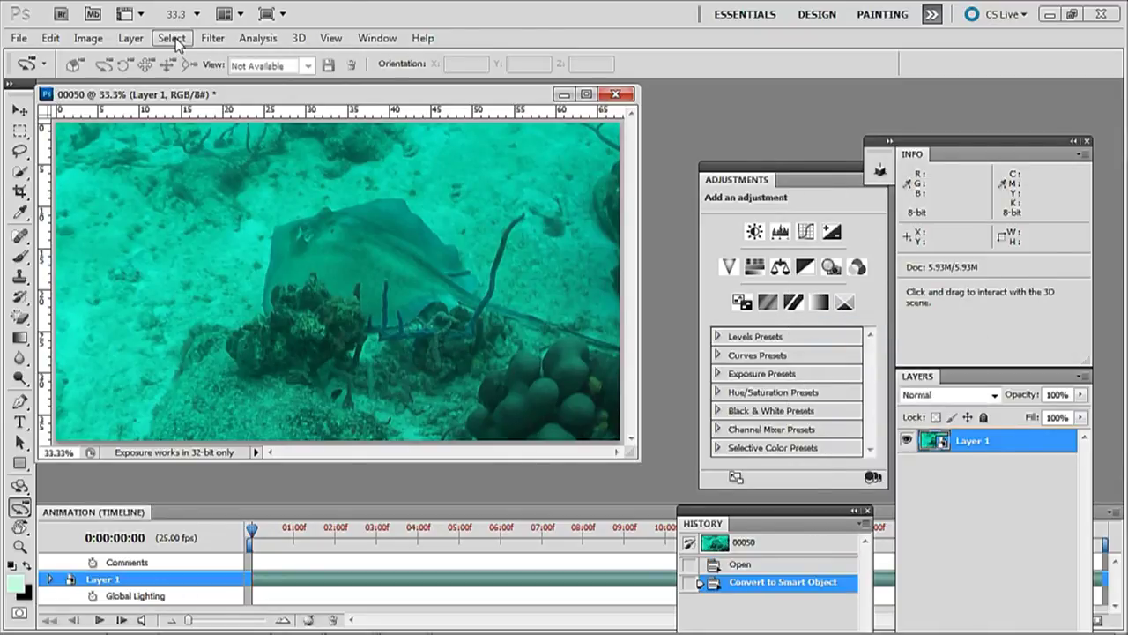
left_click(132, 40)
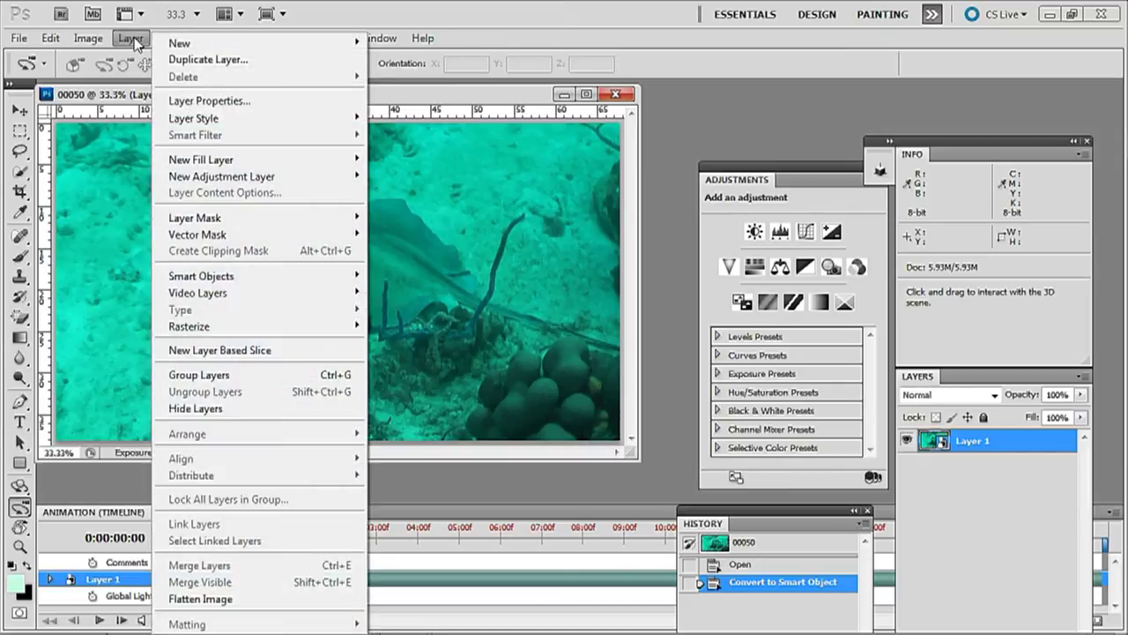
mouse_move(237, 173)
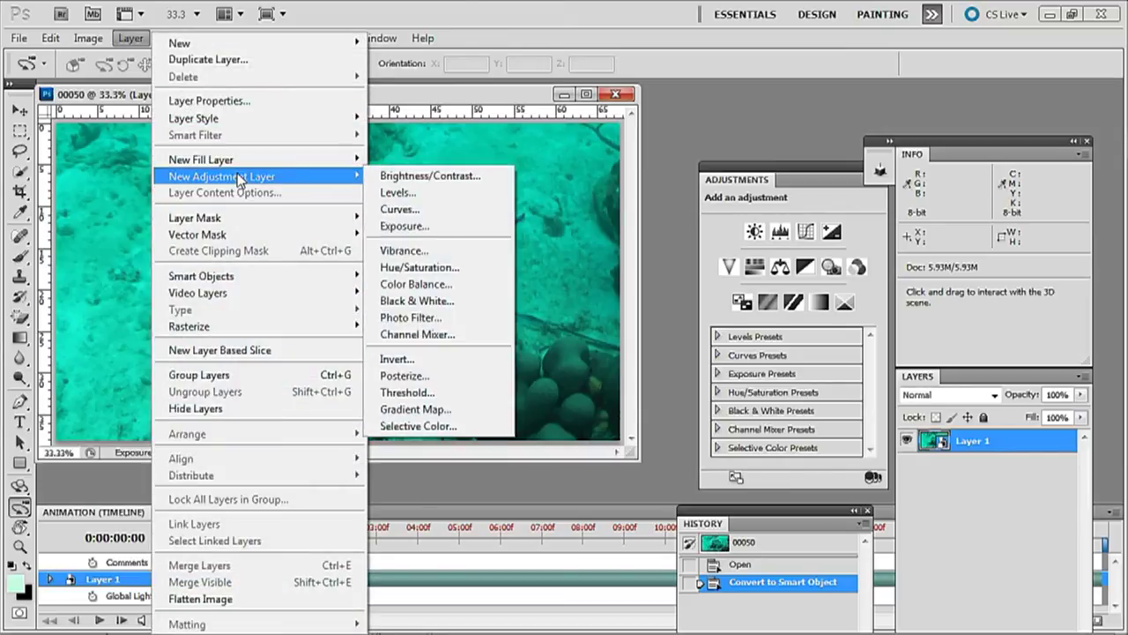
- Add a Channel Mixer 1 layer with Green at +93 in the Red output
left_click(432, 335)
left_click(693, 285)
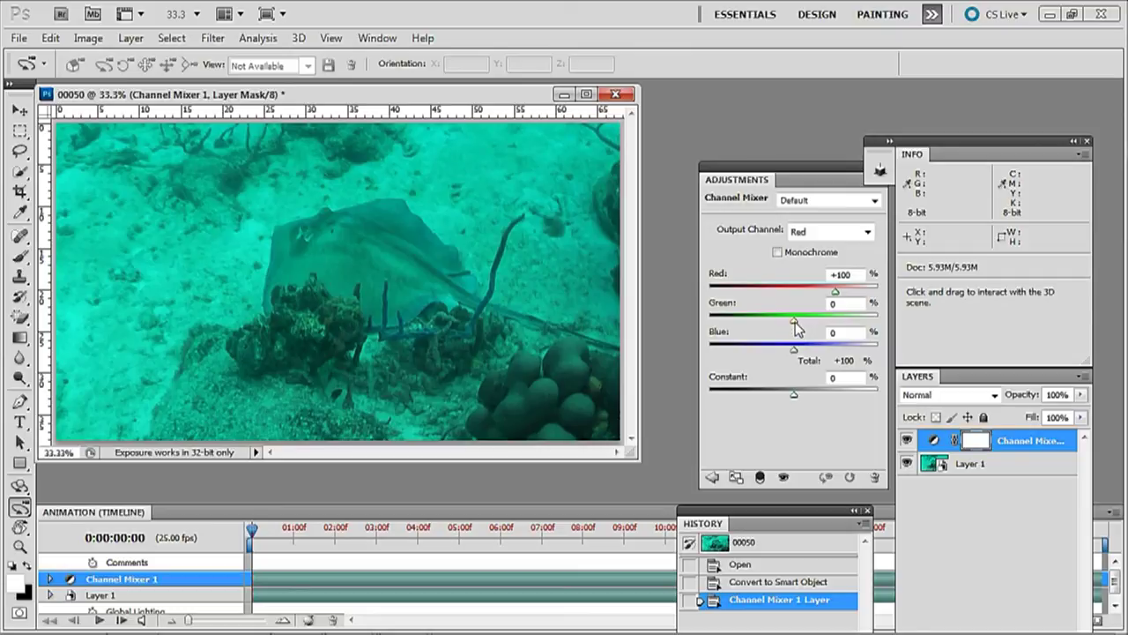
left_click_drag(795, 321, 834, 334)
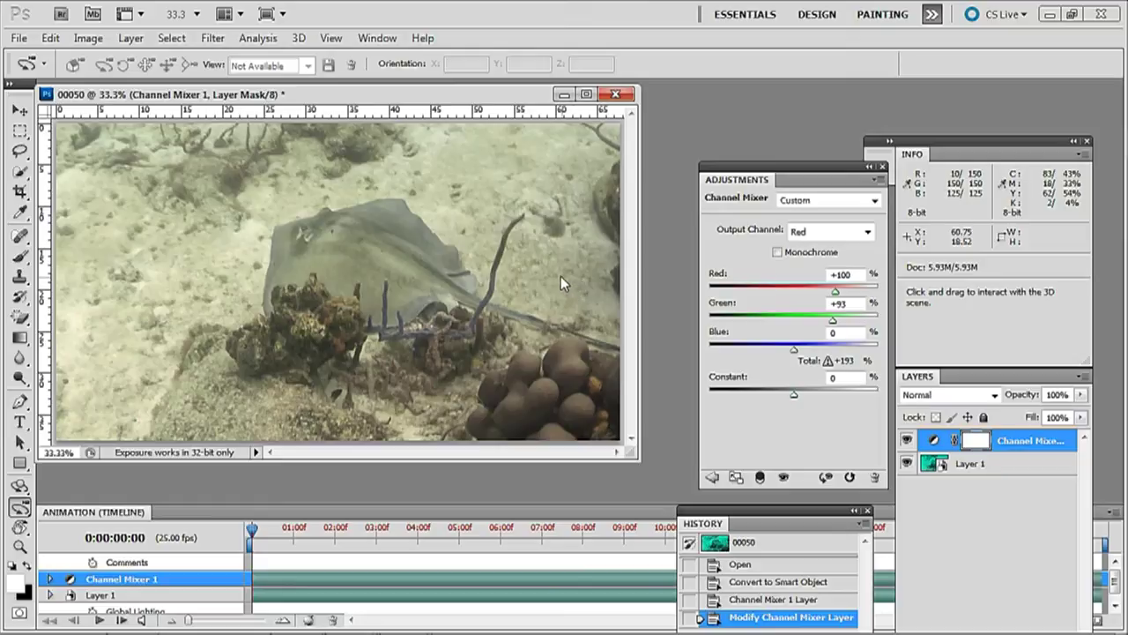
- Add a Photo Filter 1 layer with filter colour #fd2b04 at 10% density
left_click(130, 38)
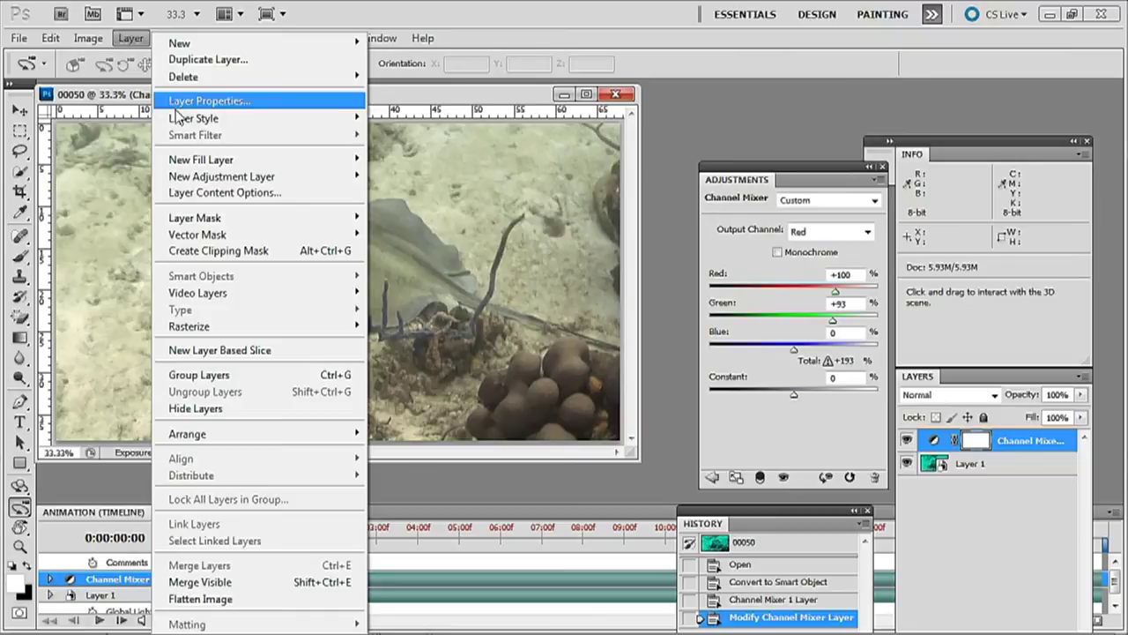
mouse_move(224, 185)
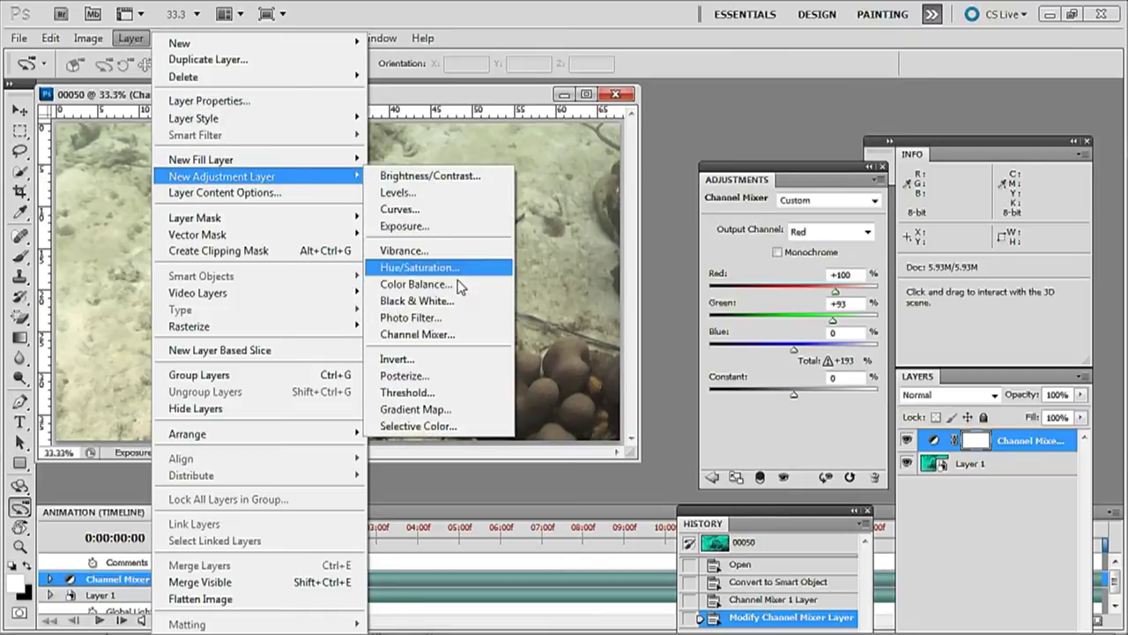
left_click(467, 319)
left_click(699, 284)
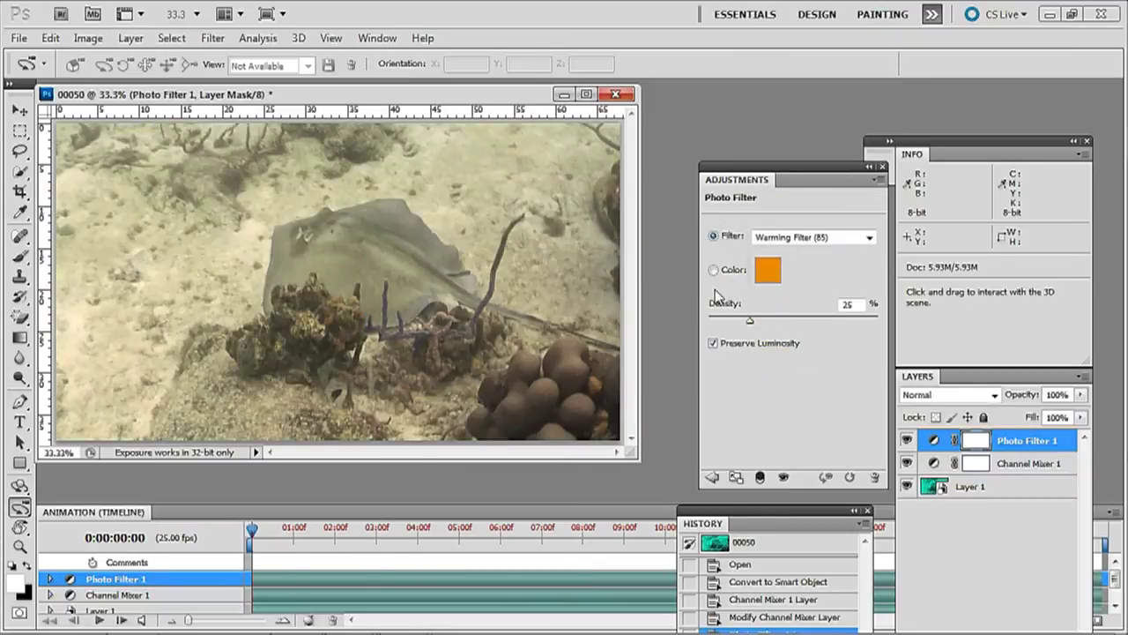
left_click(775, 275)
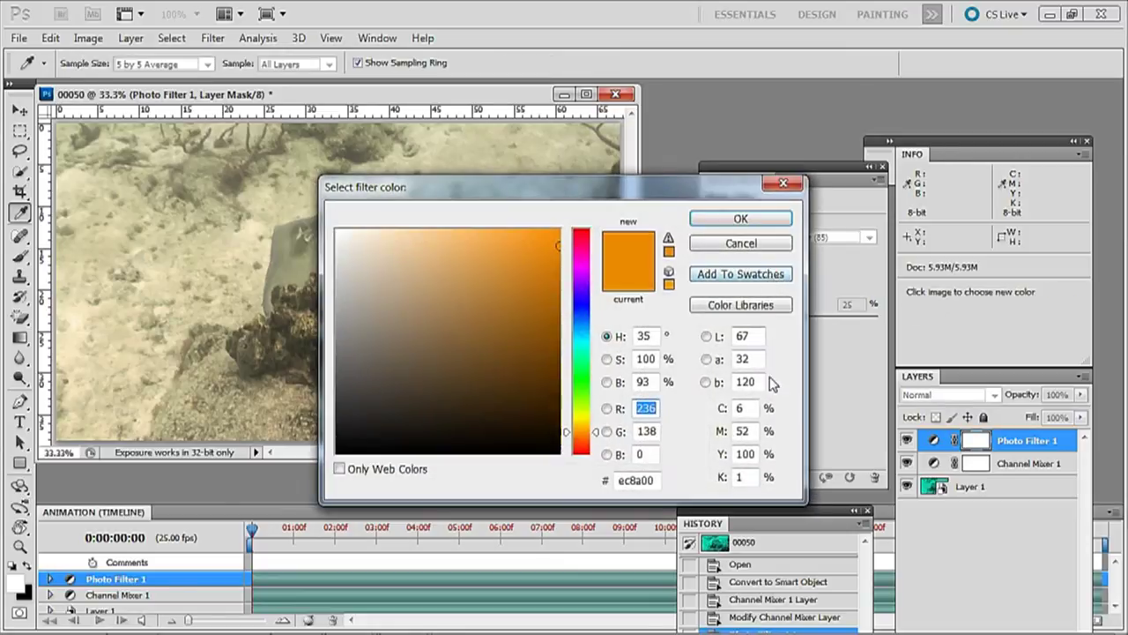
left_click(656, 481)
type("fd")
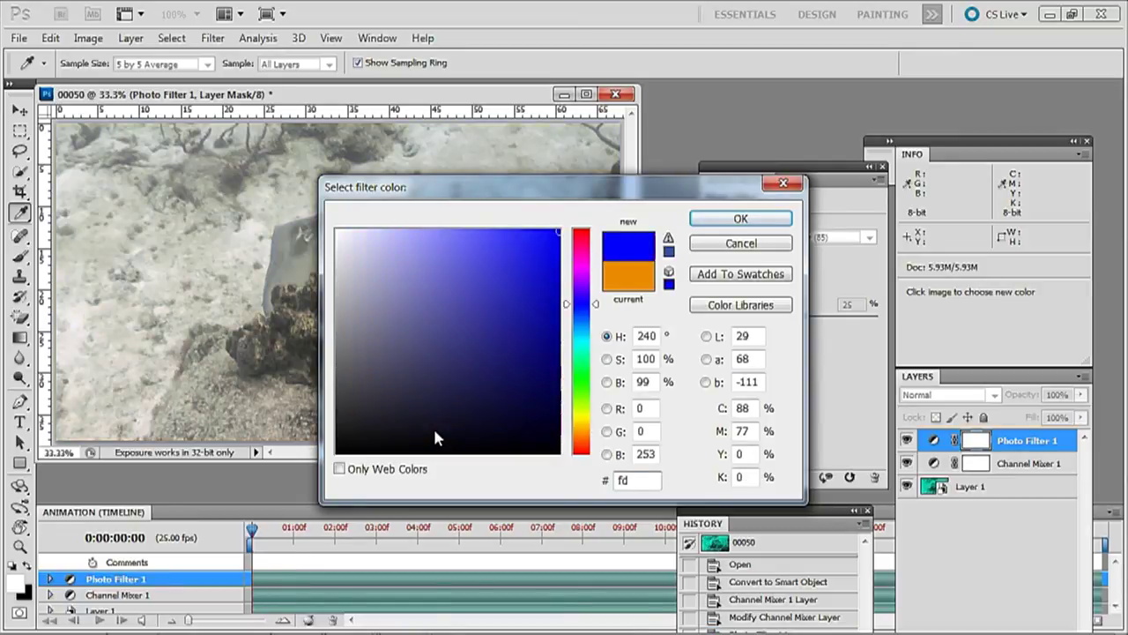
type("2b")
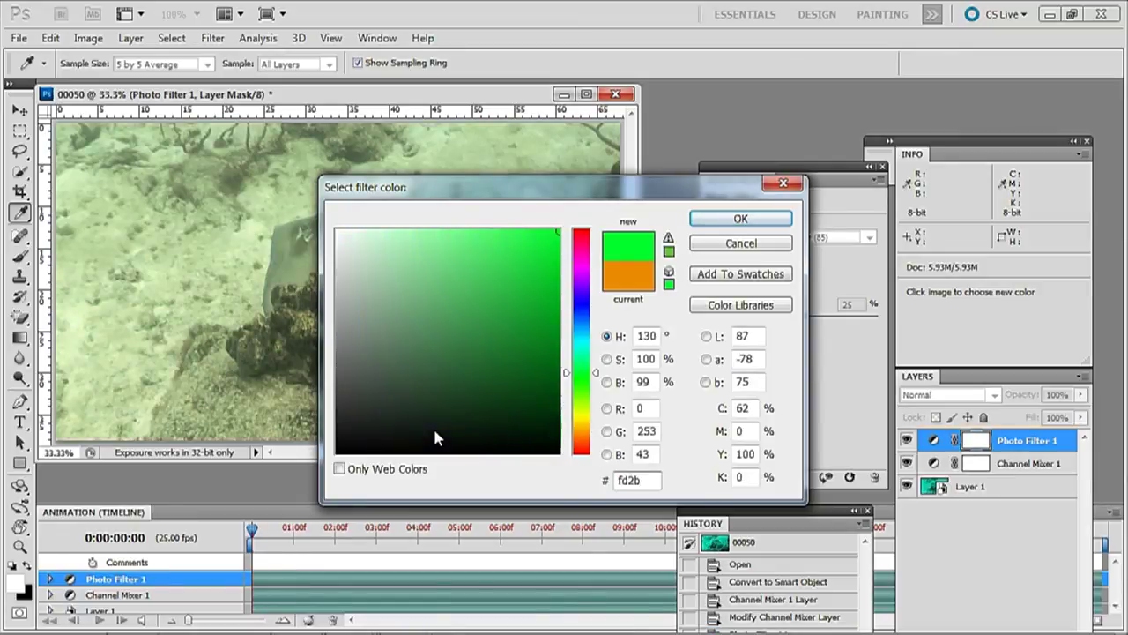
type("04")
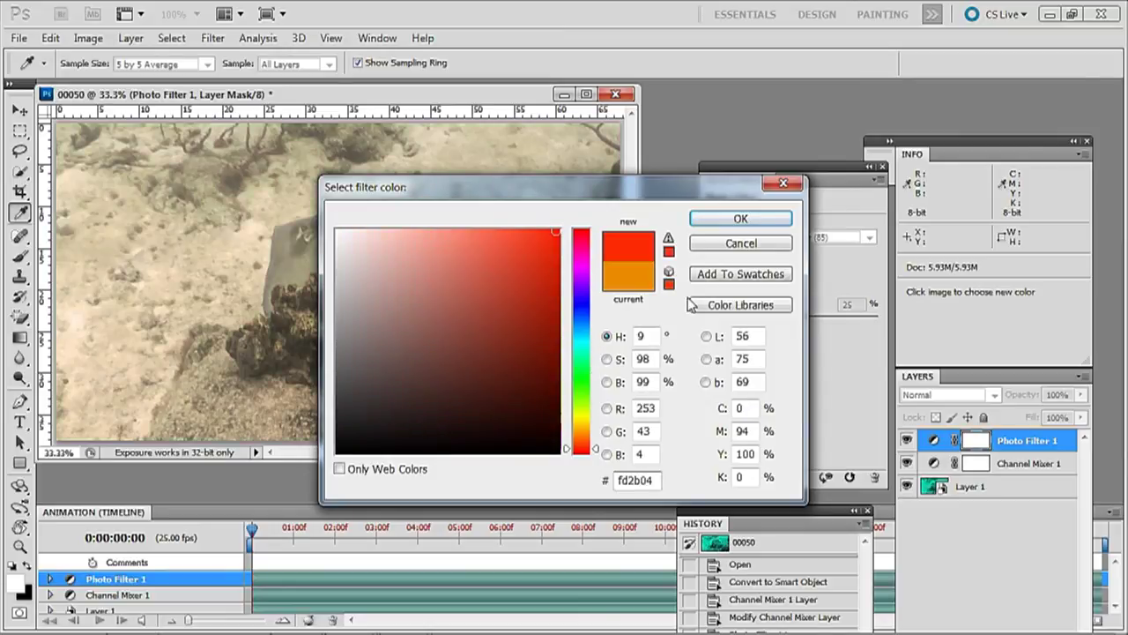
left_click(717, 220)
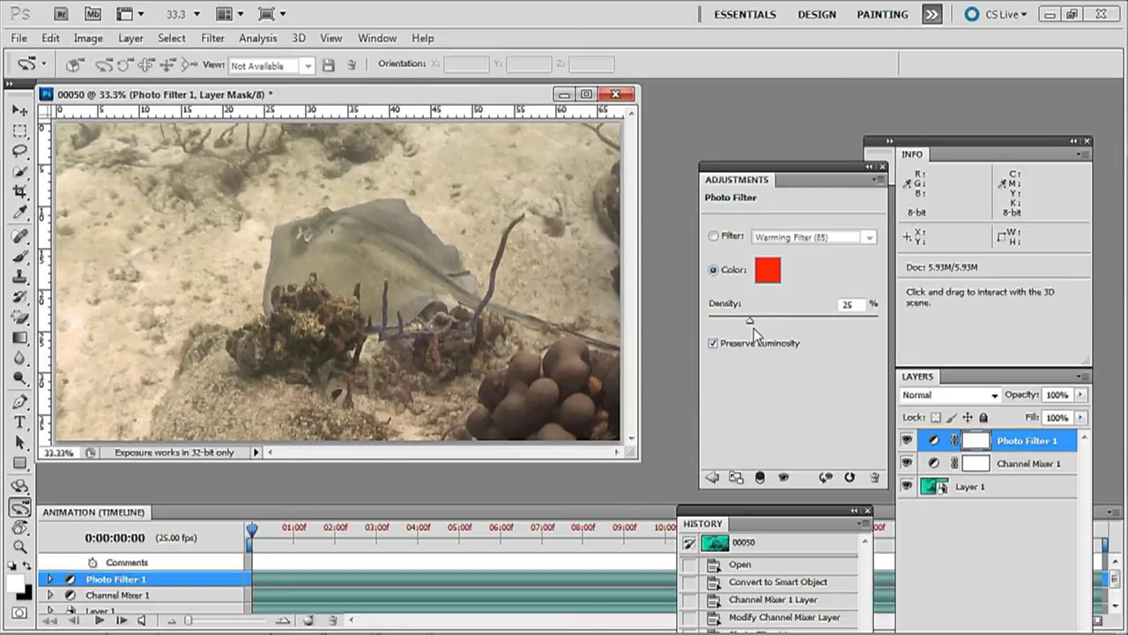
left_click_drag(750, 322, 723, 336)
- Add an Exposure 1 layer with gamma correction .79, checking it at frame 0:00:04:11
left_click(139, 39)
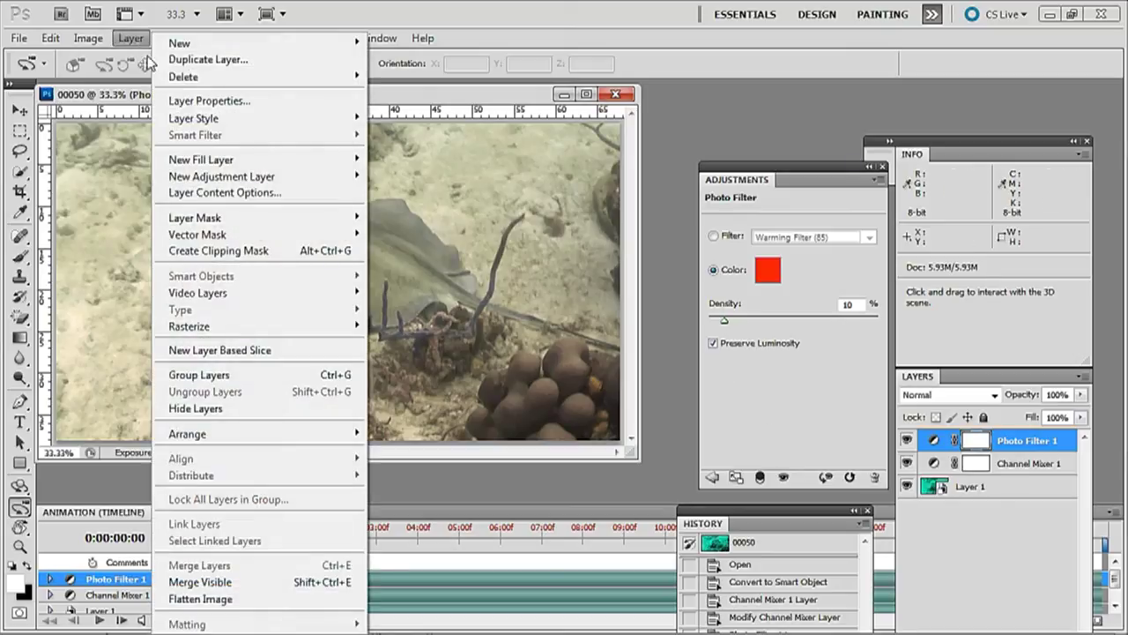
mouse_move(225, 173)
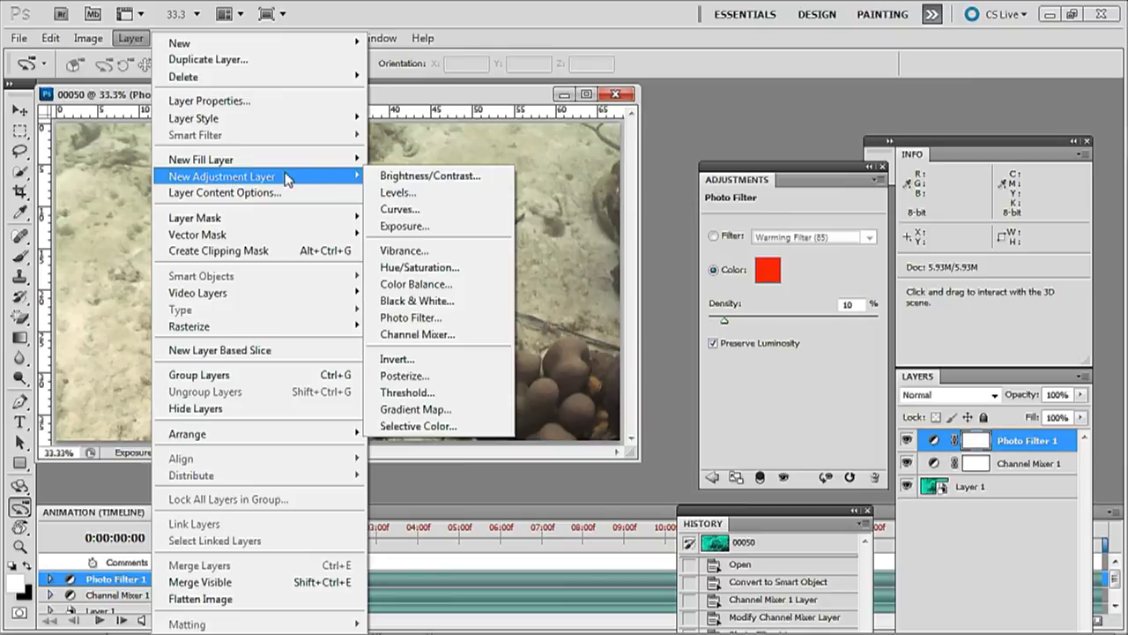
left_click(452, 228)
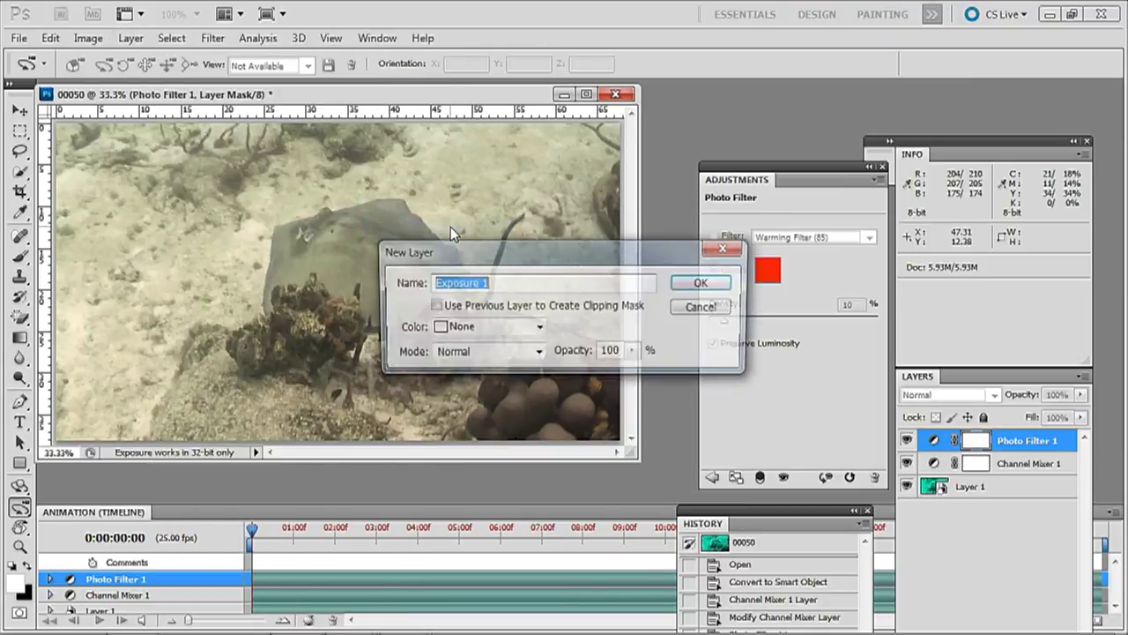
left_click(687, 286)
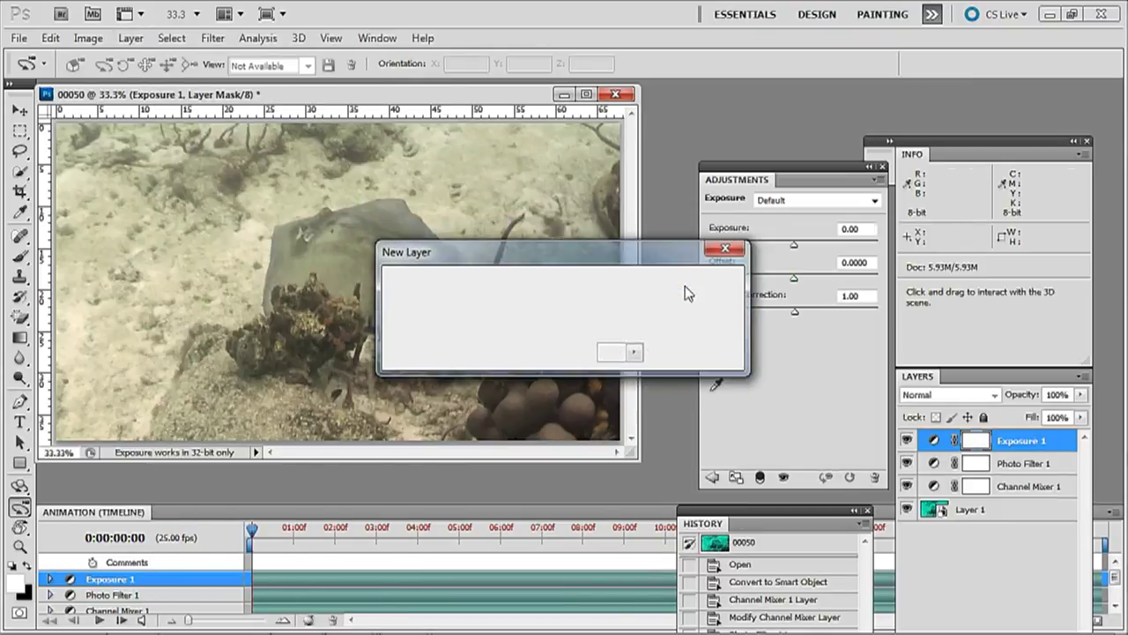
left_click(850, 297)
key("BackSpace")
type(".")
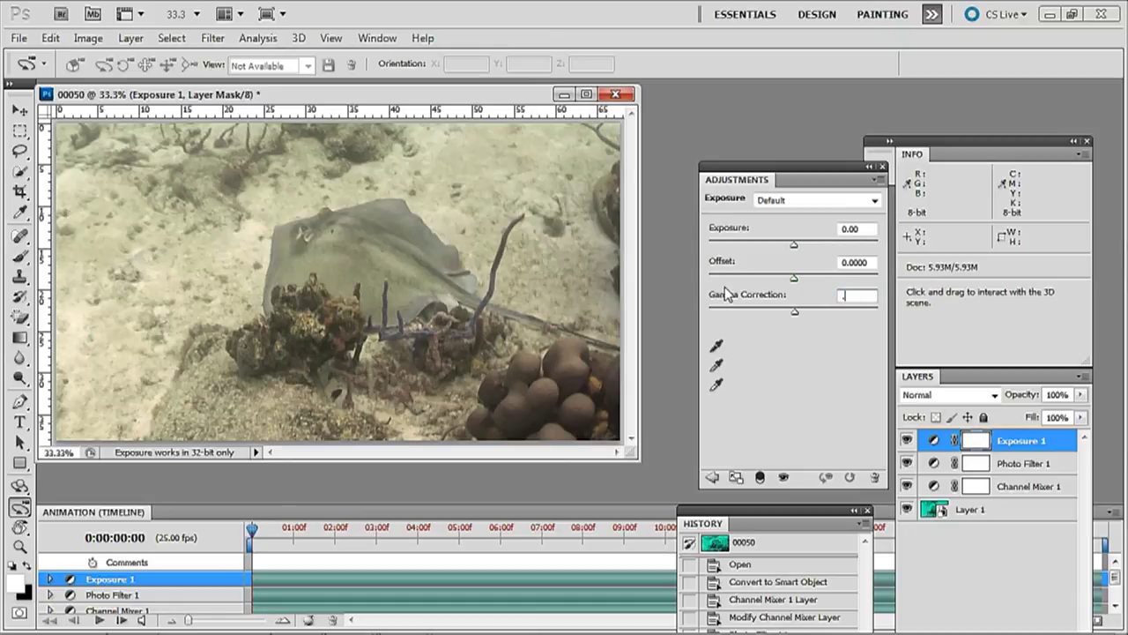
type("79")
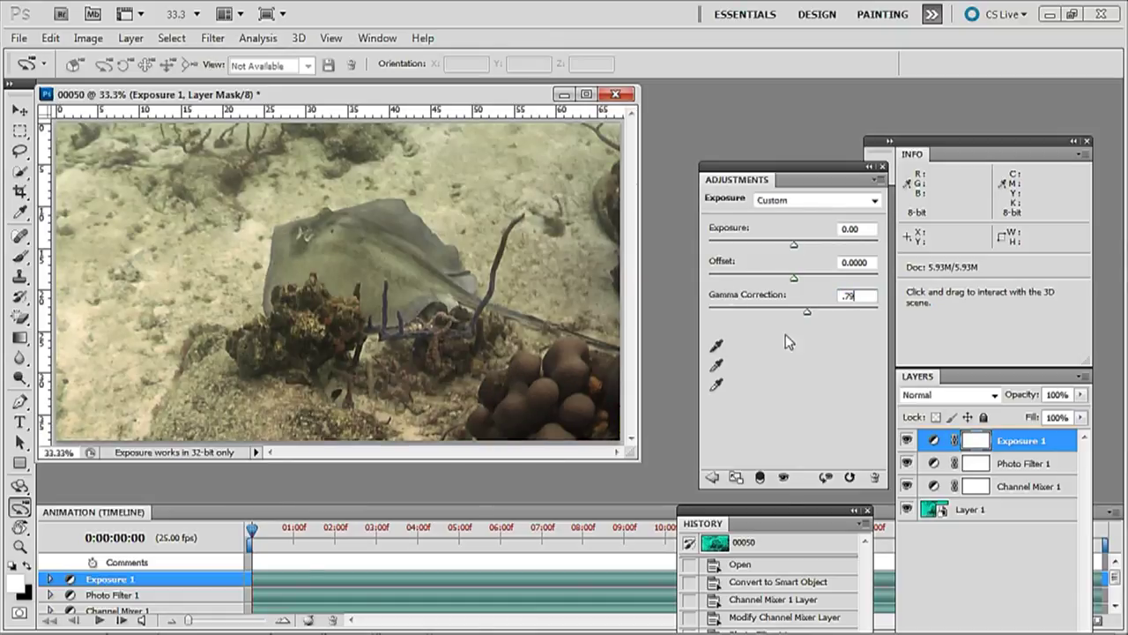
left_click(254, 528)
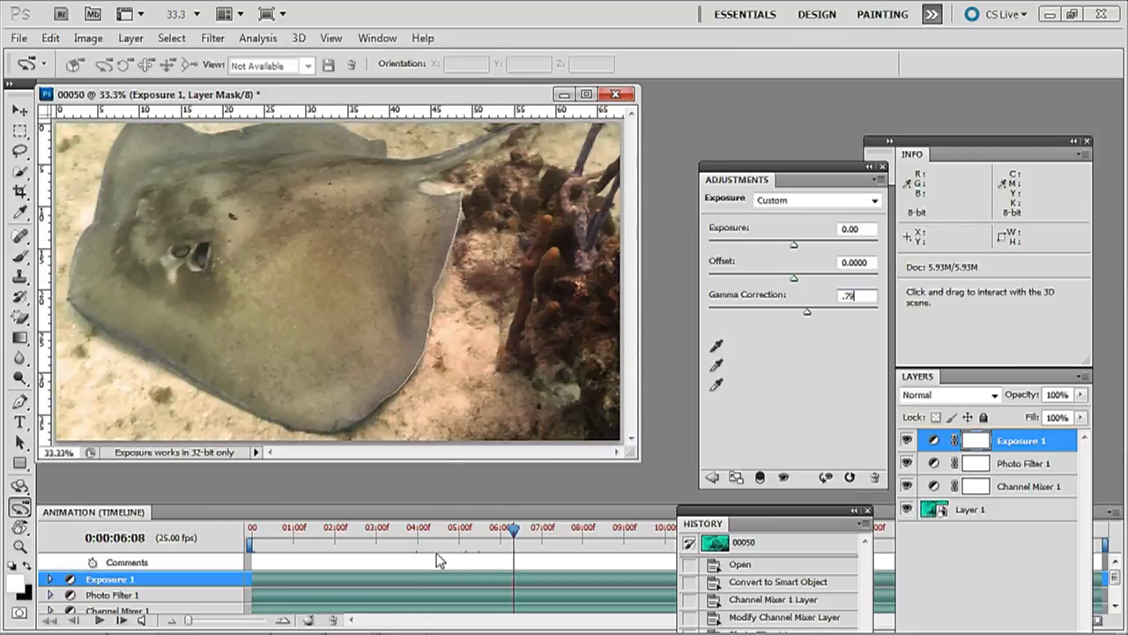
left_click(436, 553)
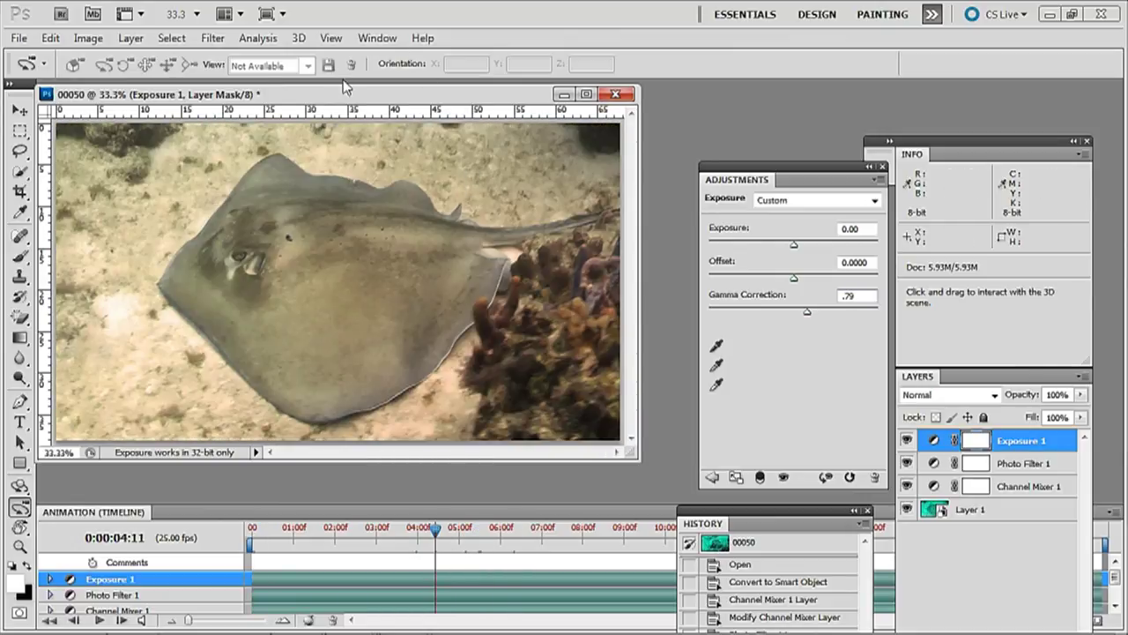
- Add a Vibrance 1 layer with Vibrance raised from +15 to +24
left_click(129, 38)
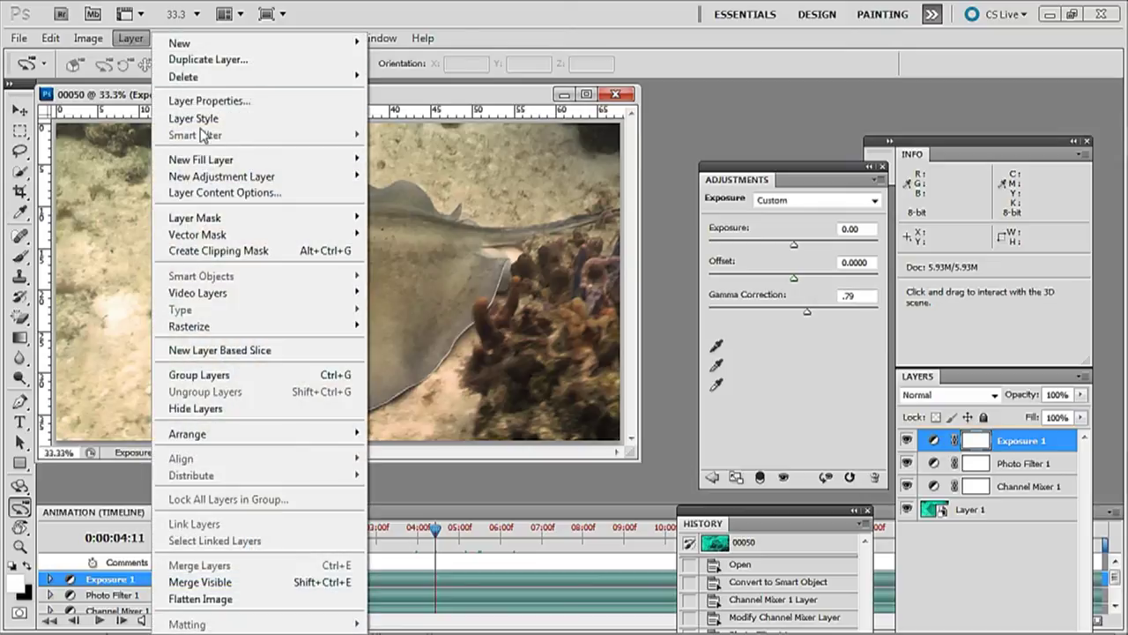
mouse_move(229, 179)
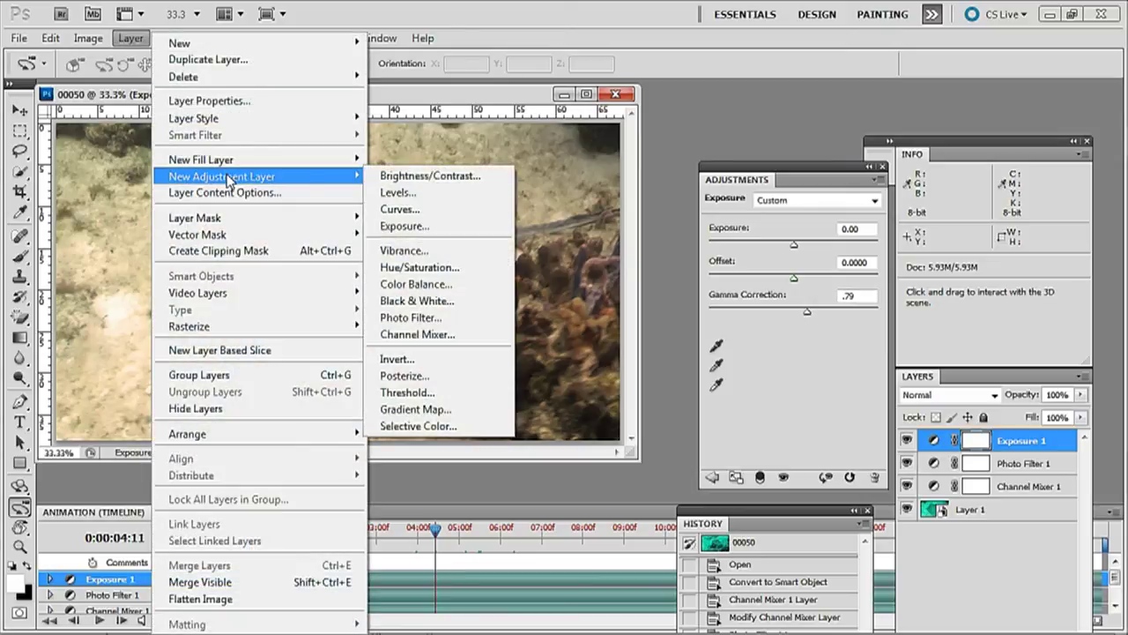
left_click(427, 253)
left_click(714, 275)
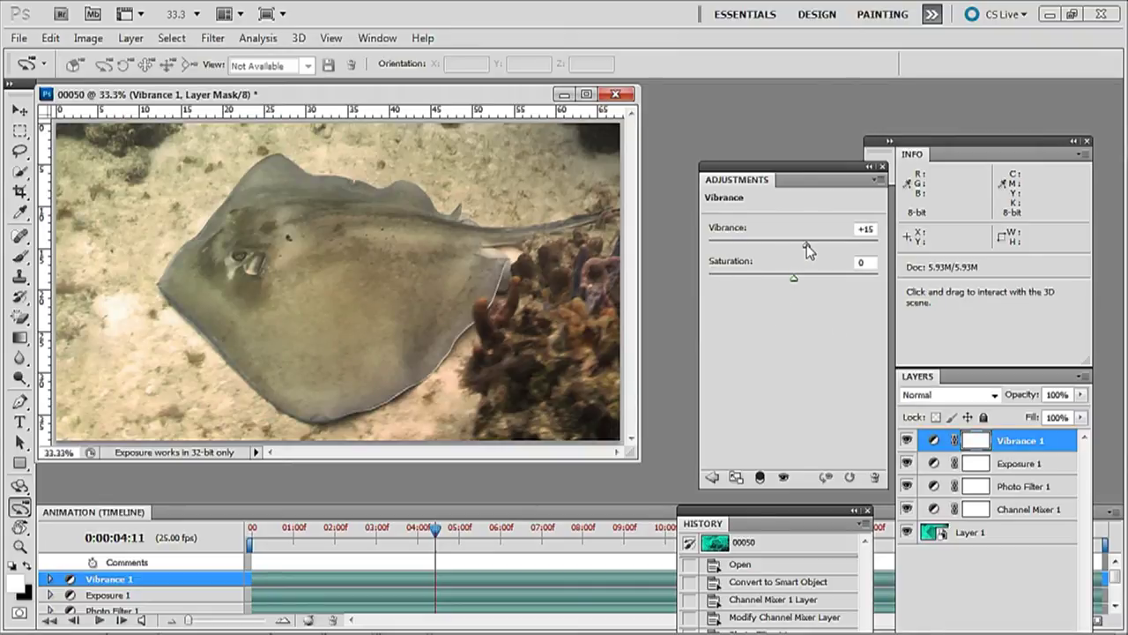
left_click_drag(806, 244, 814, 244)
left_click_drag(435, 528, 327, 530)
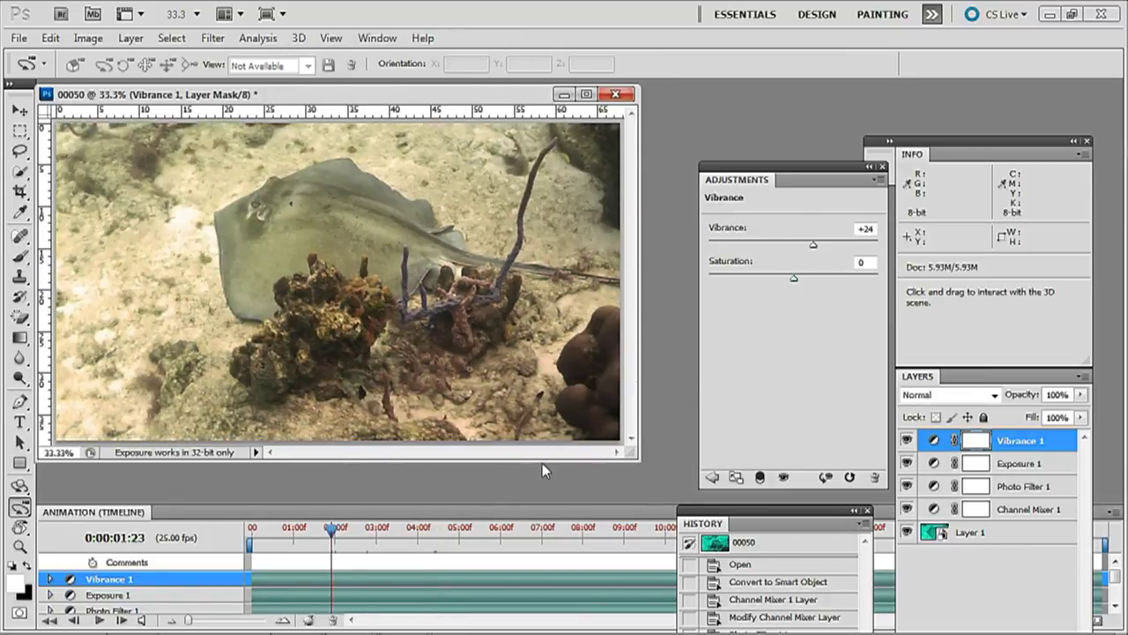